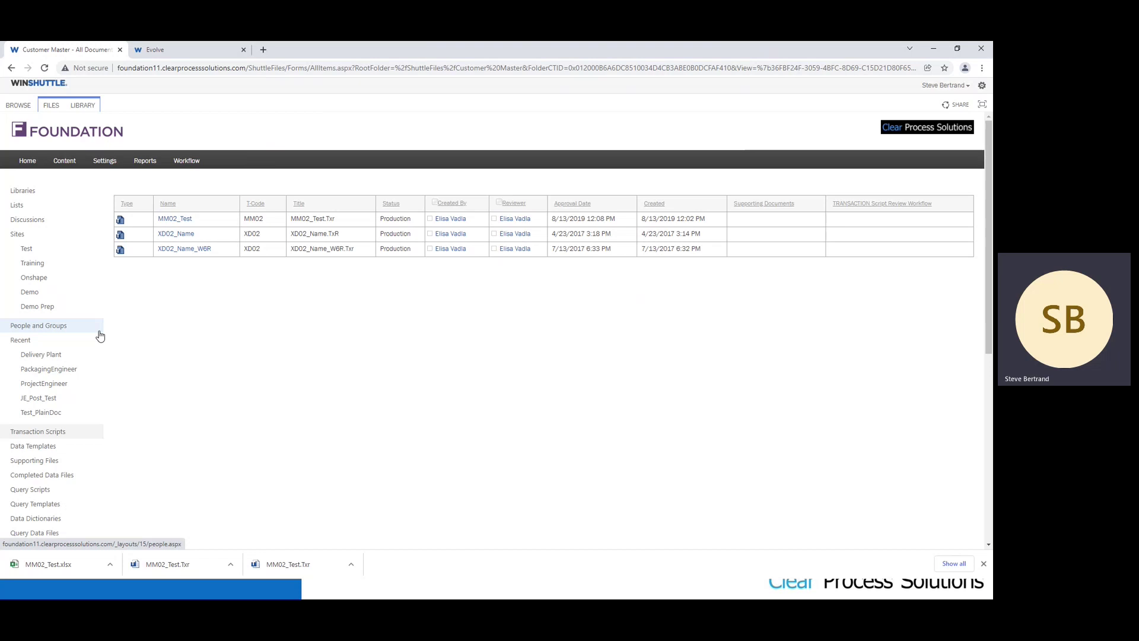
Step: Download a copy of the MM02_Test script from Foundation as MM02_Test.Txr
{"action": "left_click", "coordinate": [236, 219]}
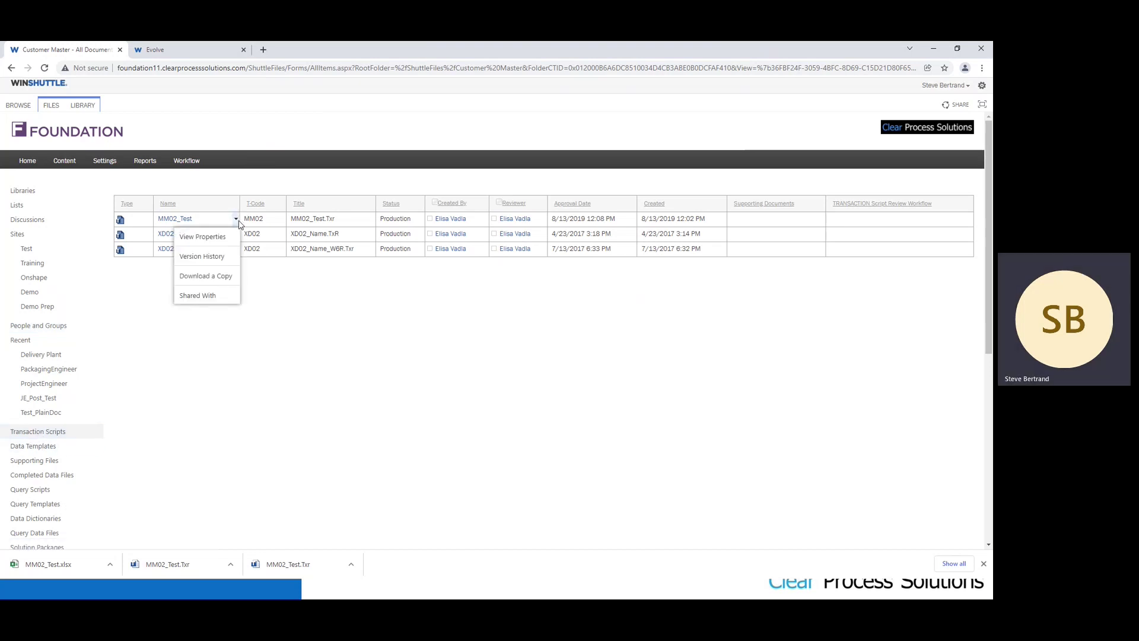
{"action": "left_click", "coordinate": [219, 278]}
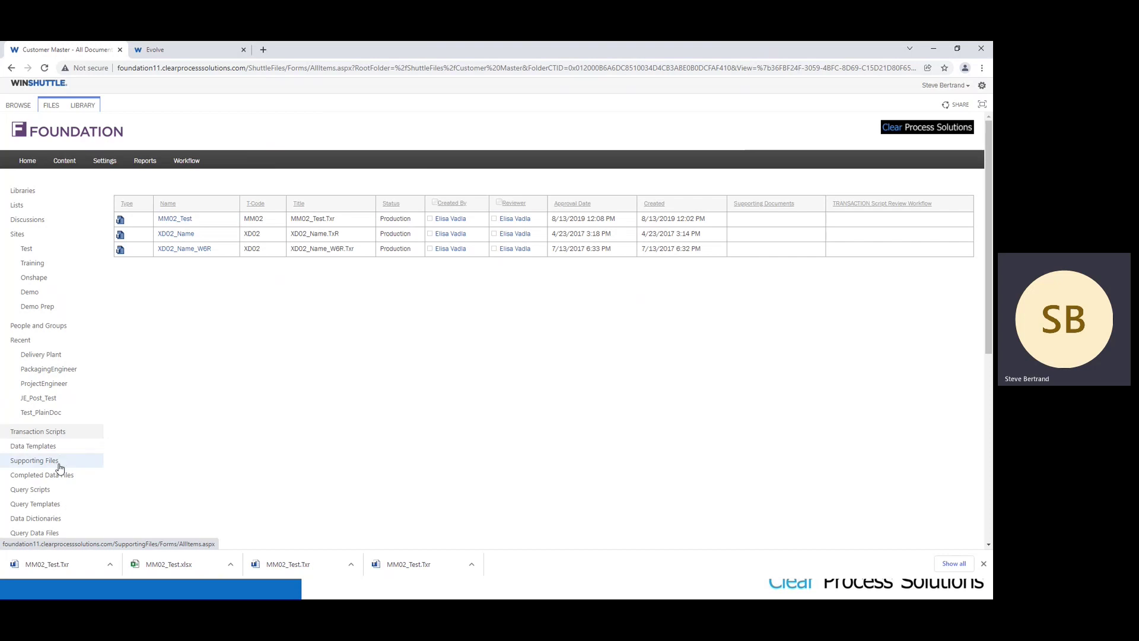
Step: In the Data Templates library, download a copy of the MM02_Test template as MM02_Test.xlsx
{"action": "left_click", "coordinate": [33, 446]}
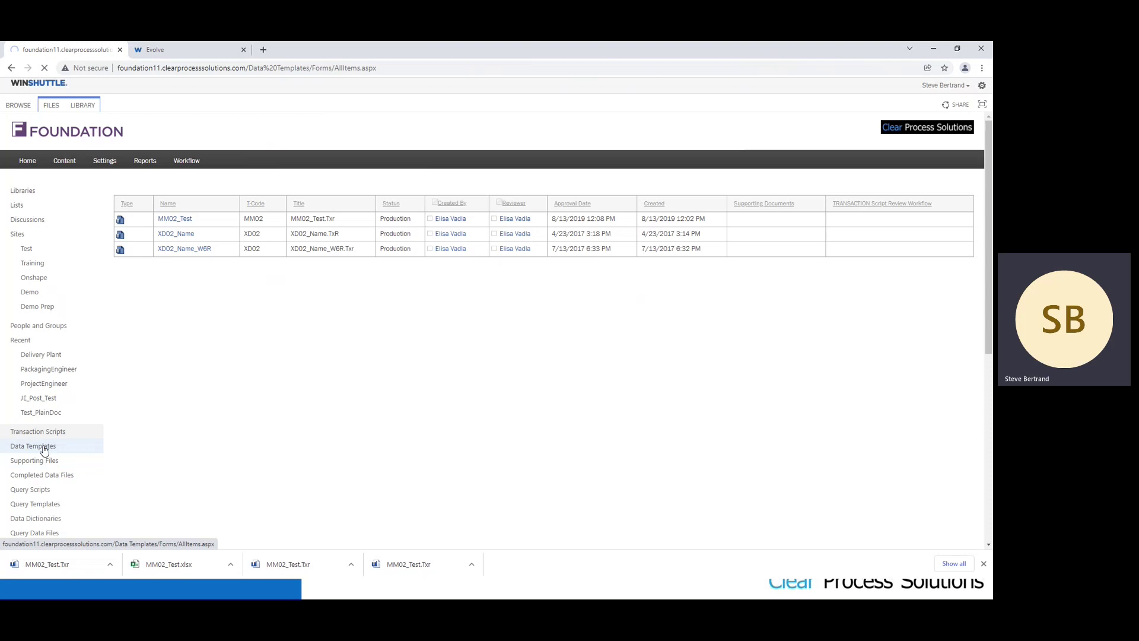
{"action": "scroll", "coordinate": [300, 401], "scroll_direction": "down", "scroll_amount": 2}
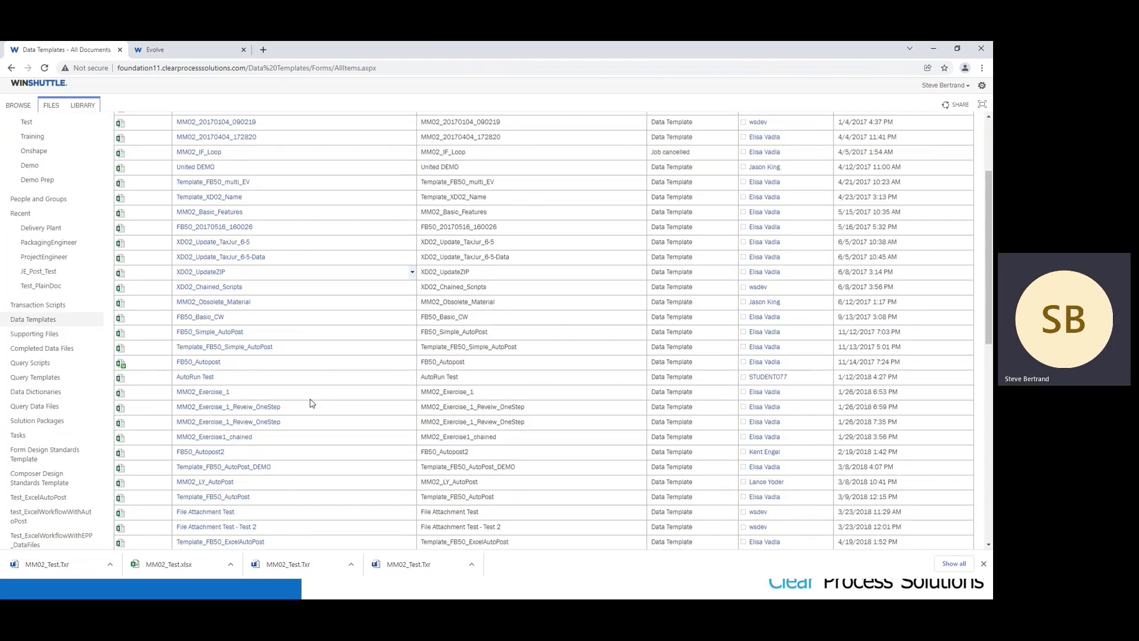
{"action": "scroll", "coordinate": [311, 403], "scroll_direction": "down", "scroll_amount": 2}
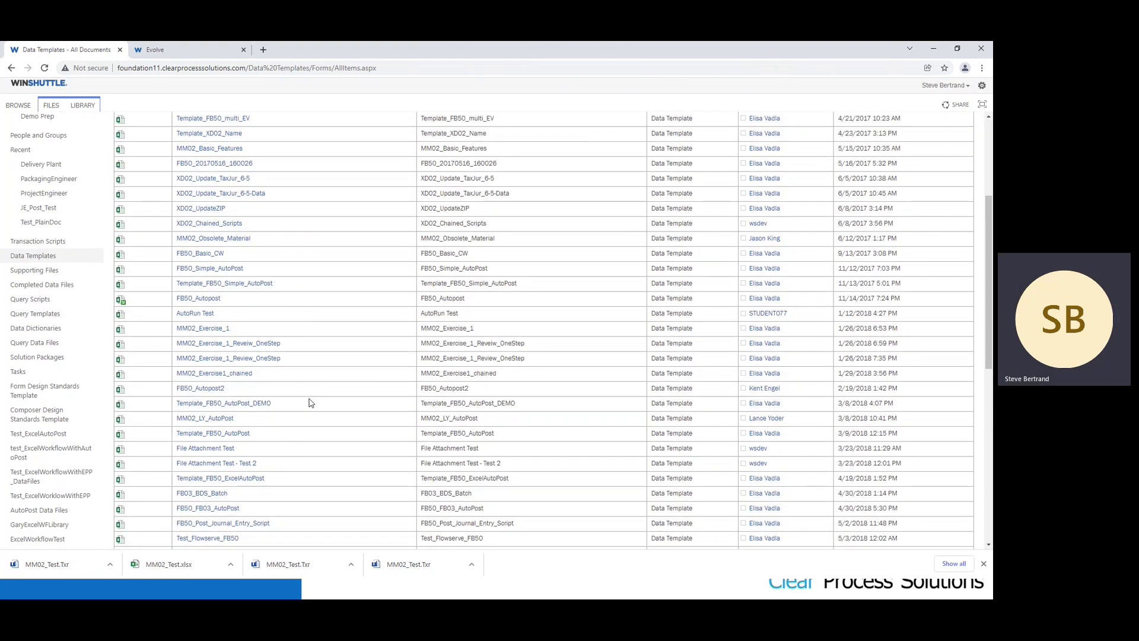
{"action": "scroll", "coordinate": [310, 403], "scroll_direction": "down", "scroll_amount": 7}
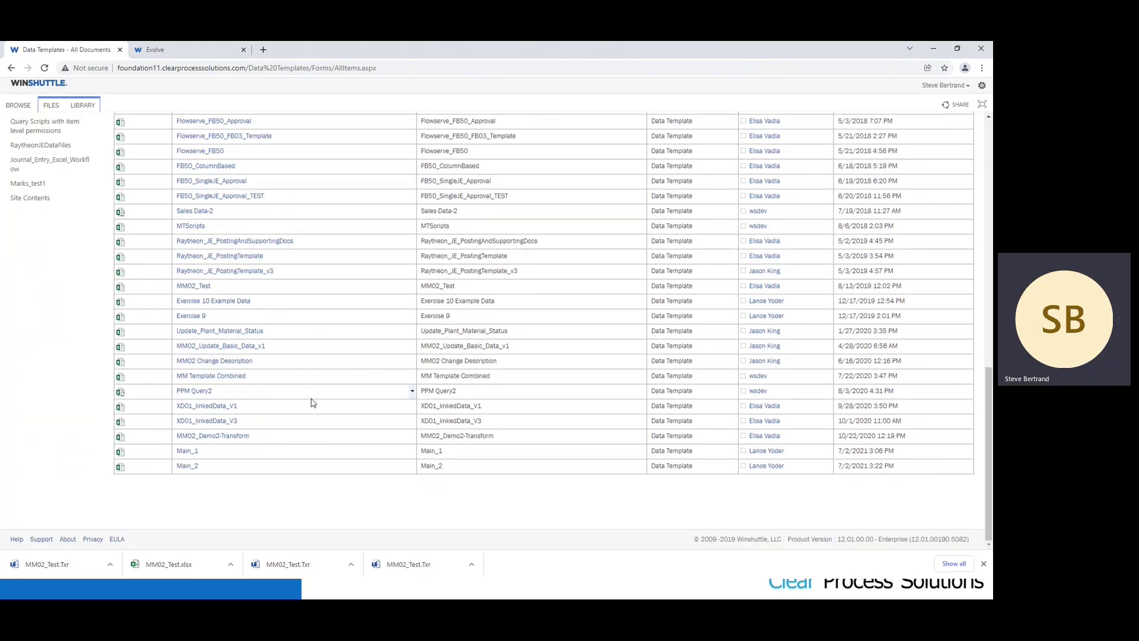
{"action": "left_click", "coordinate": [412, 289]}
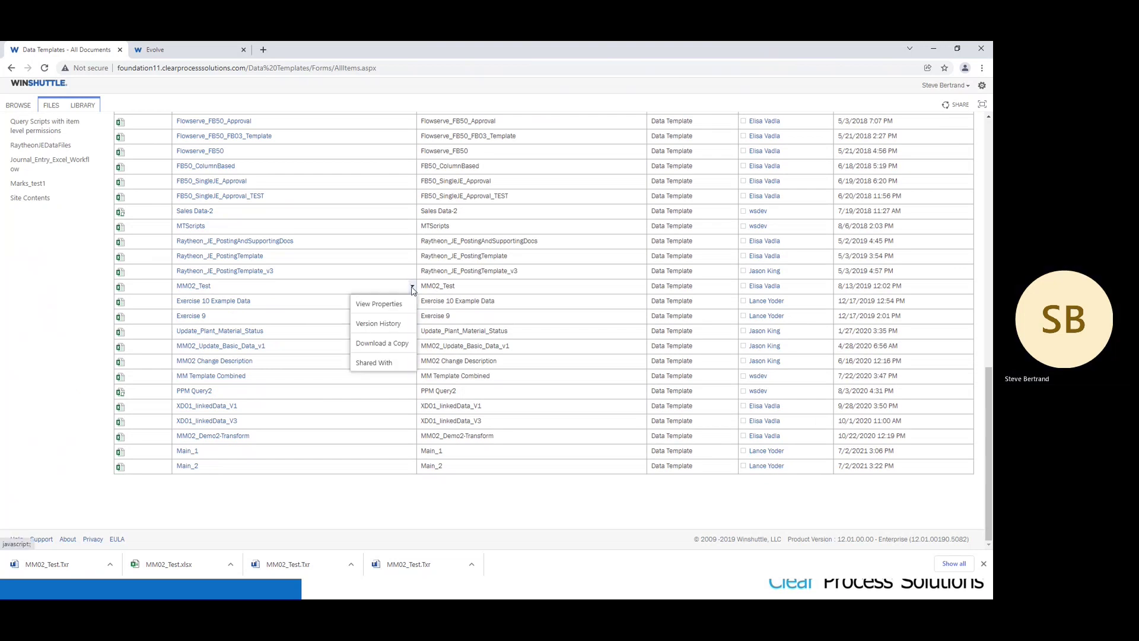
{"action": "left_click", "coordinate": [397, 343]}
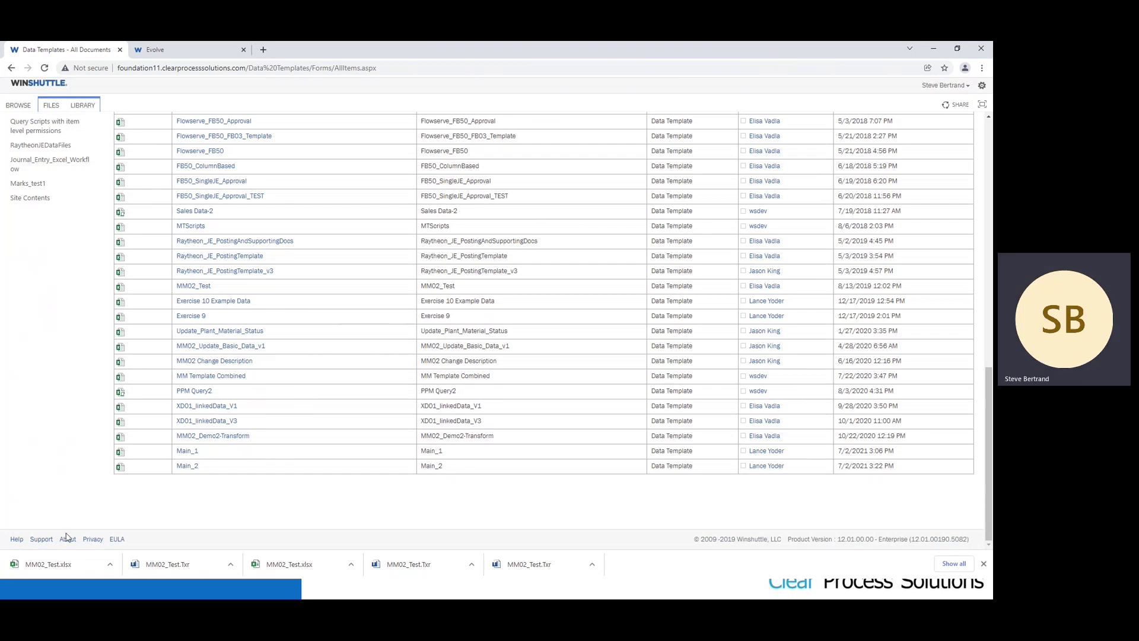
Step: Open MM02_Test.xlsx with editing enabled and unhide its WinshuttleStudio sheet
{"action": "left_click", "coordinate": [64, 567]}
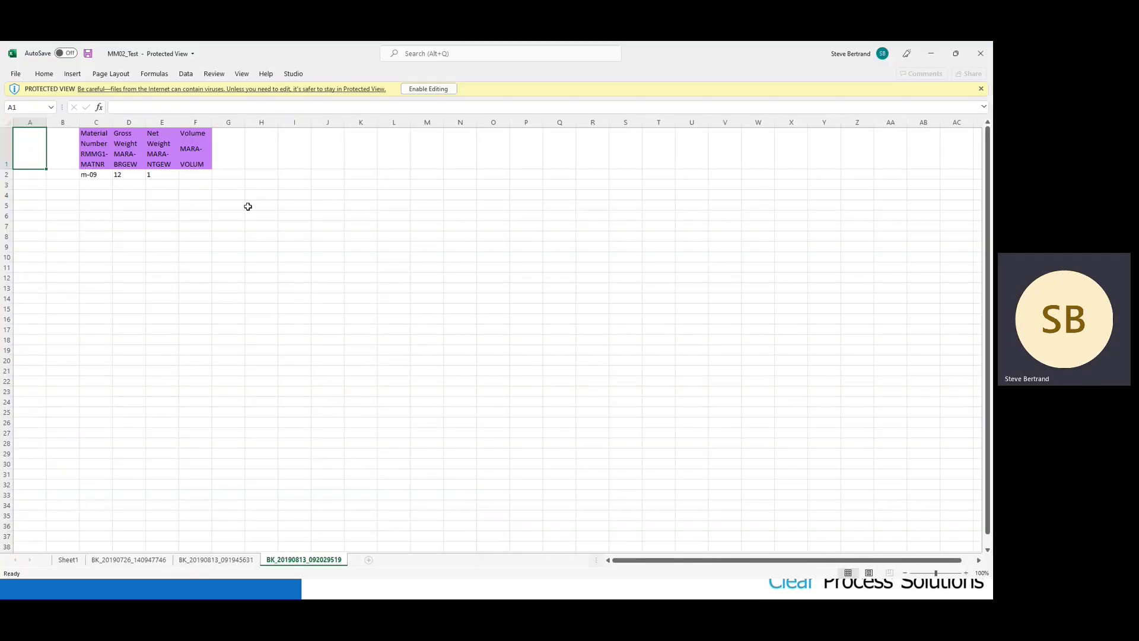
{"action": "left_click", "coordinate": [429, 89]}
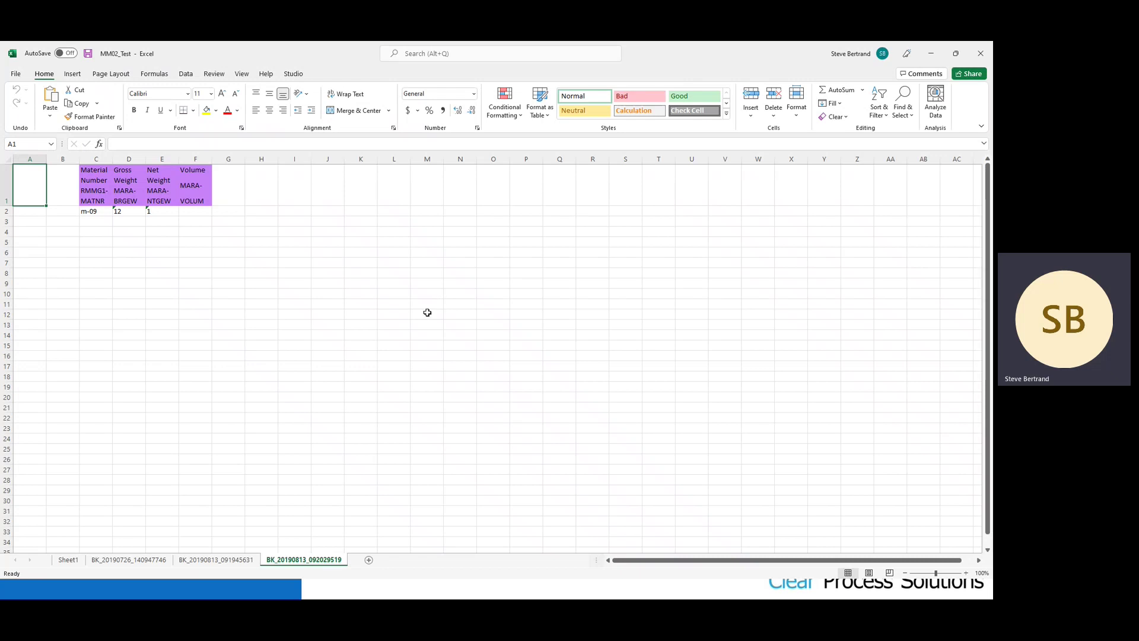
{"action": "right_click", "coordinate": [308, 563]}
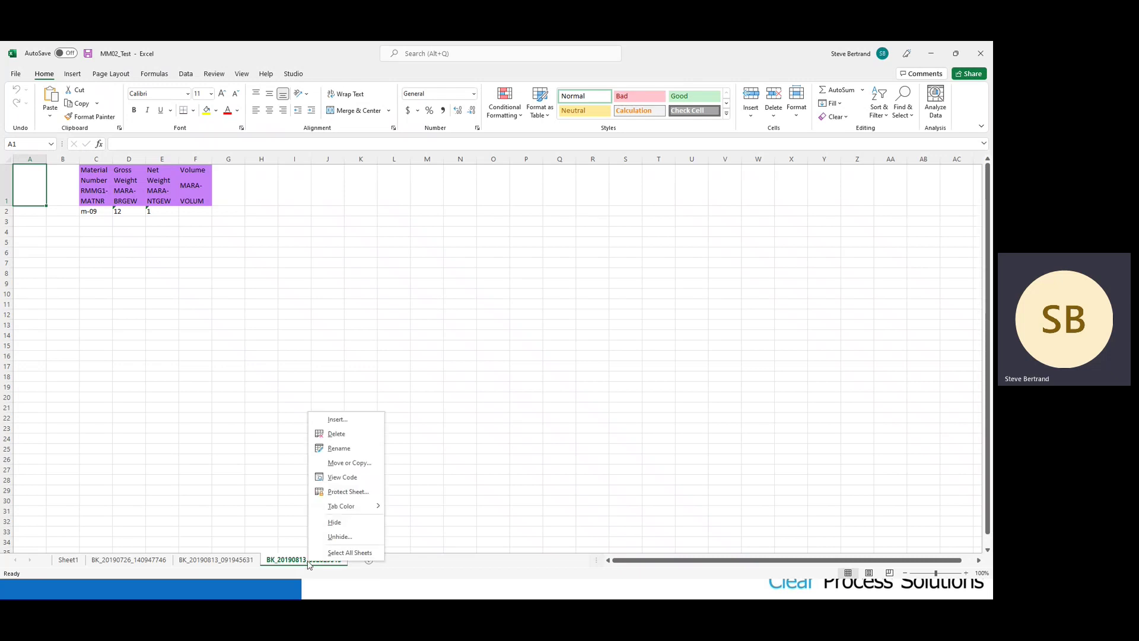
{"action": "left_click", "coordinate": [340, 537]}
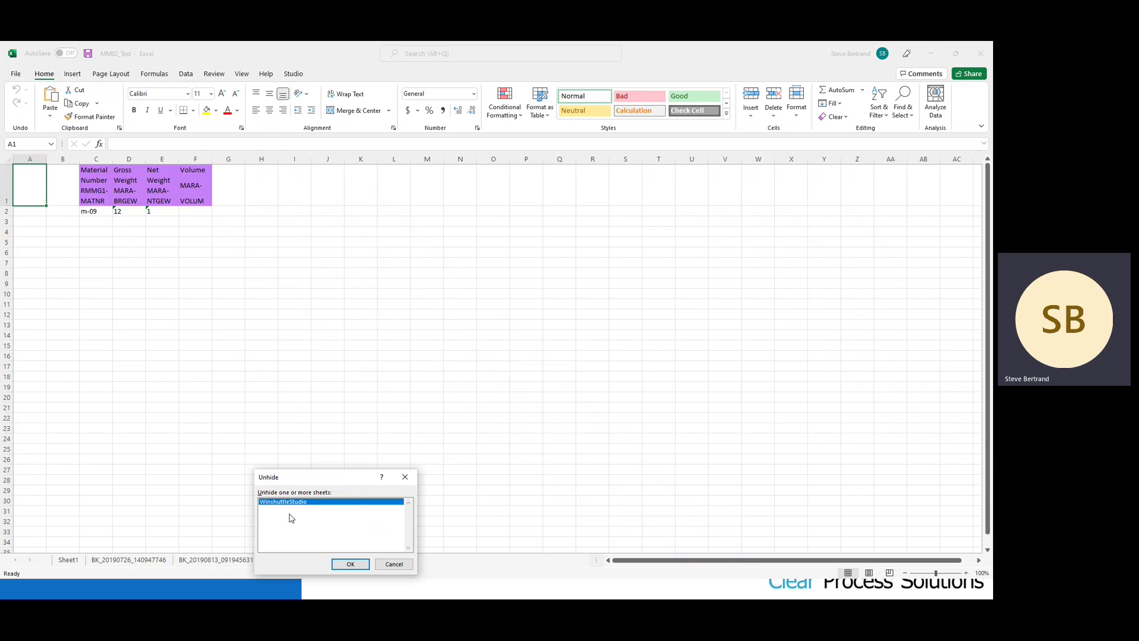
{"action": "left_click", "coordinate": [349, 564]}
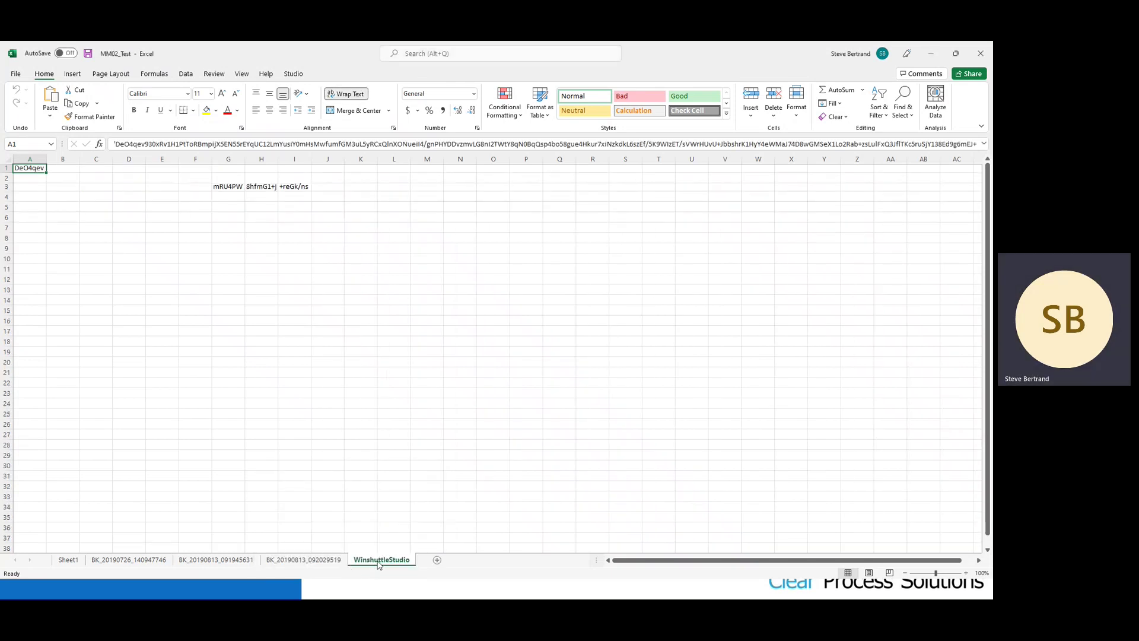
Step: Delete the WinshuttleStudio sheet, leaving Sheet1 and the three BK sheets
{"action": "right_click", "coordinate": [377, 565]}
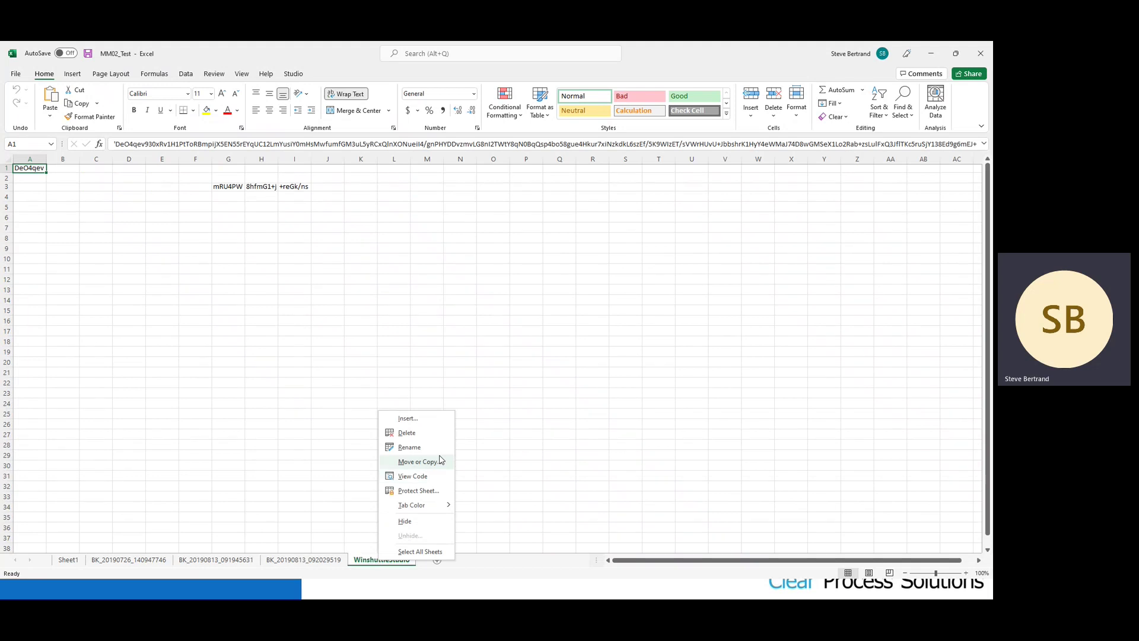
{"action": "left_click", "coordinate": [417, 439]}
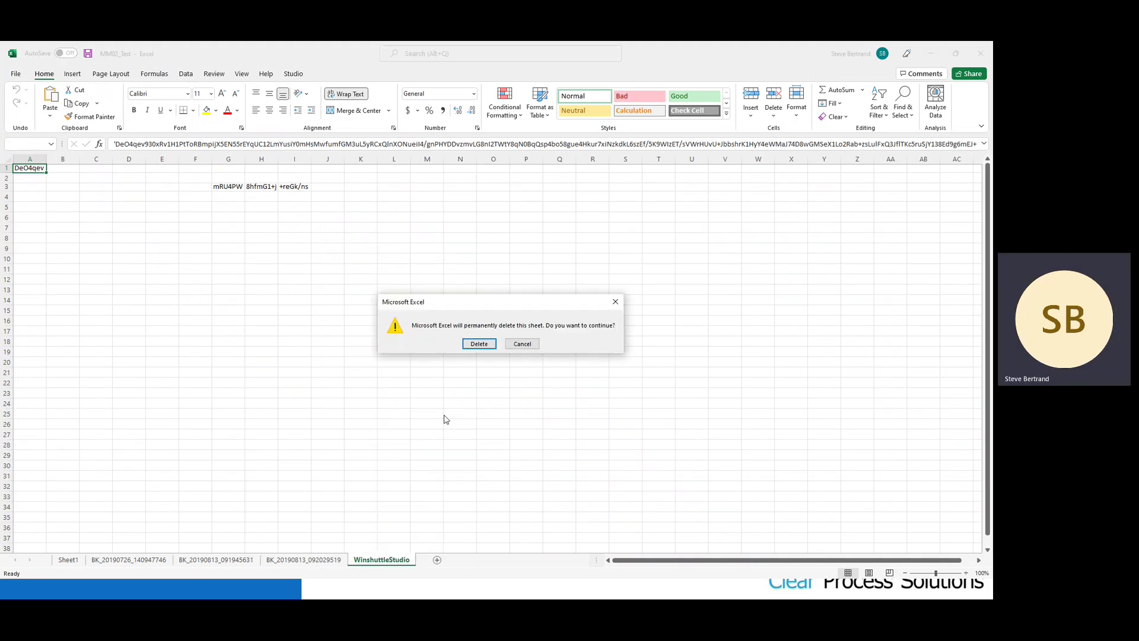
{"action": "left_click", "coordinate": [481, 343]}
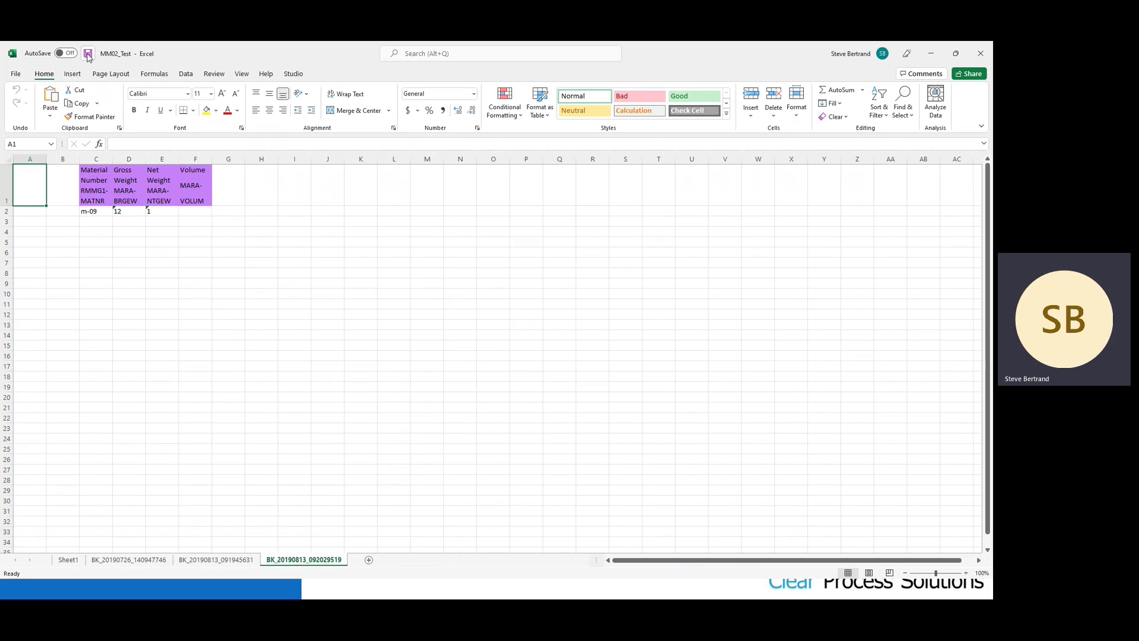
Step: Close Excel and view Studio's Account page with its subscription license and modules
{"action": "left_click", "coordinate": [981, 54]}
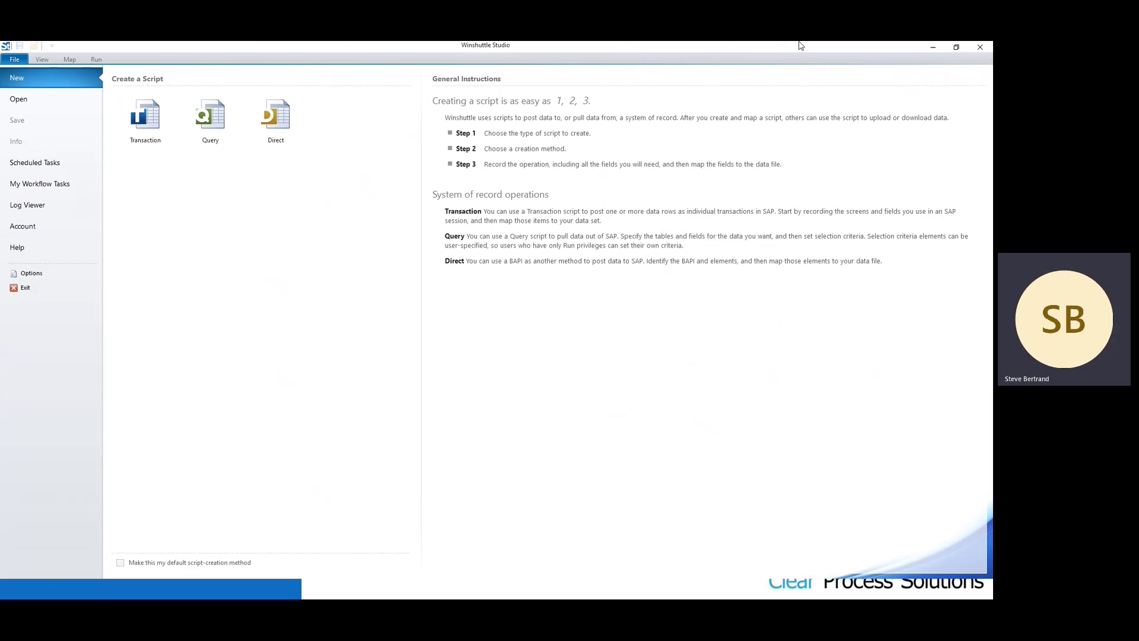
{"action": "left_click", "coordinate": [65, 230]}
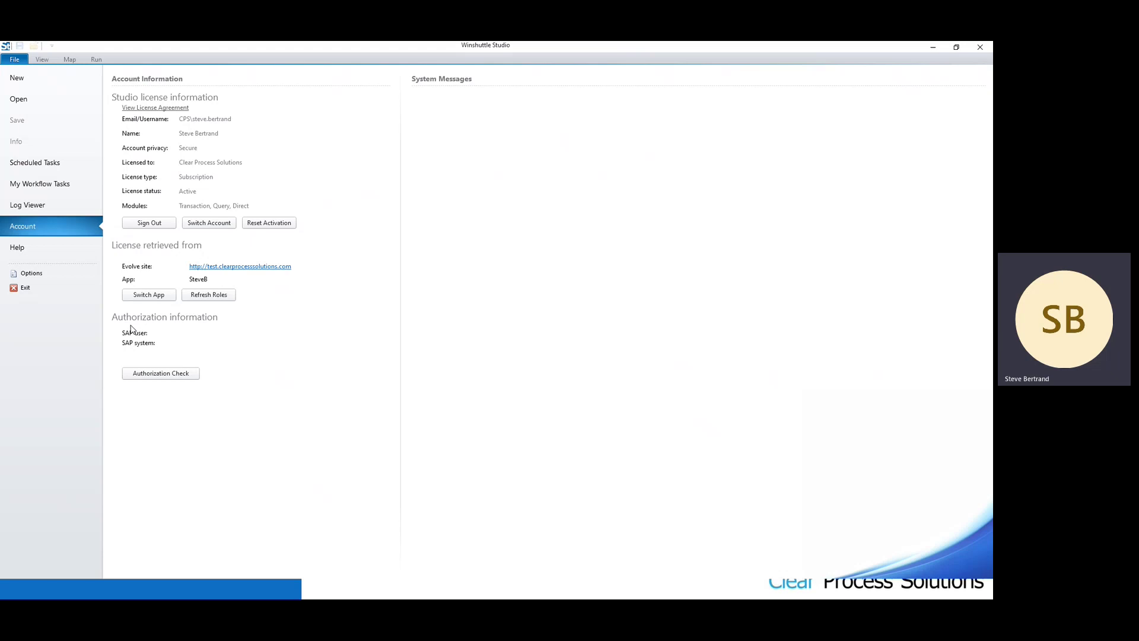
Step: Open the MM02_Test.Txr script from the Downloads folder
{"action": "left_click", "coordinate": [19, 99]}
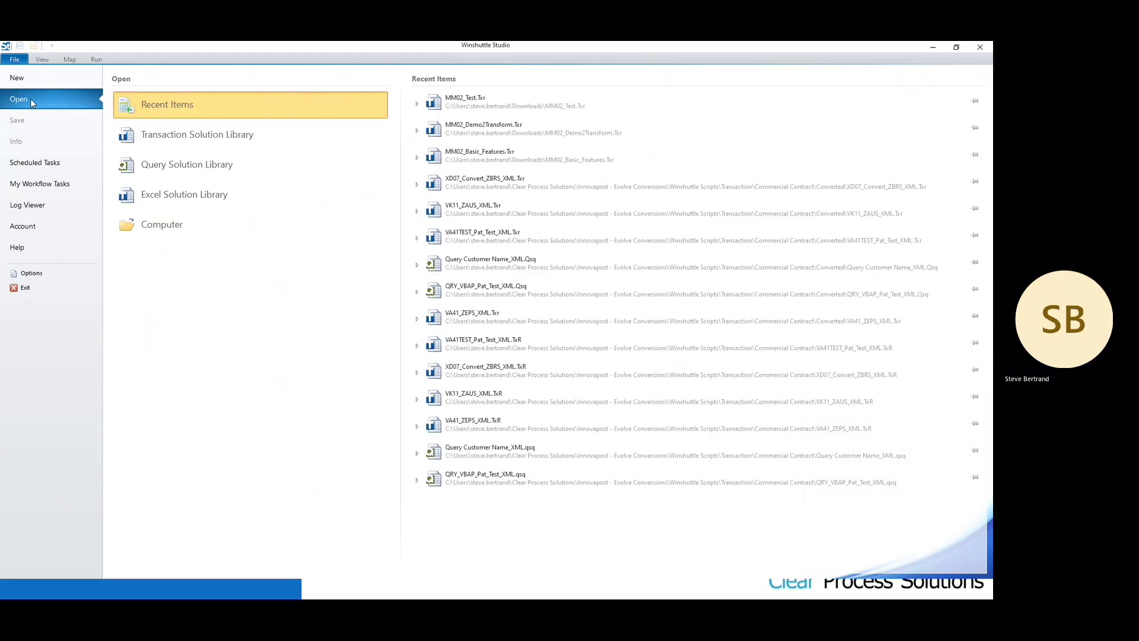
{"action": "left_click", "coordinate": [223, 224]}
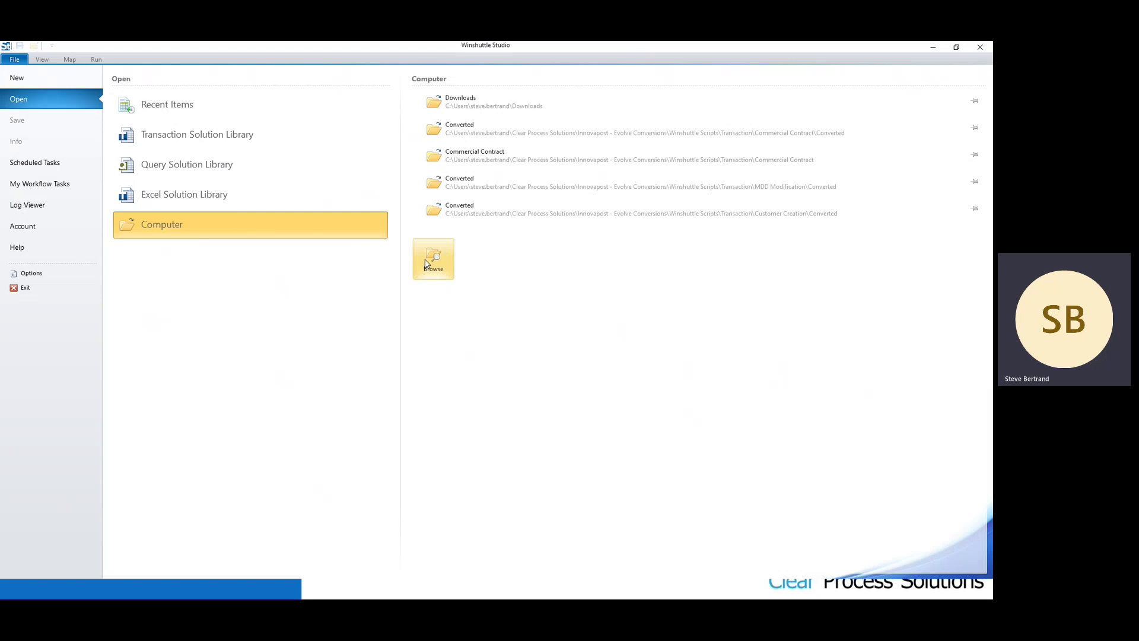
{"action": "left_click", "coordinate": [491, 105]}
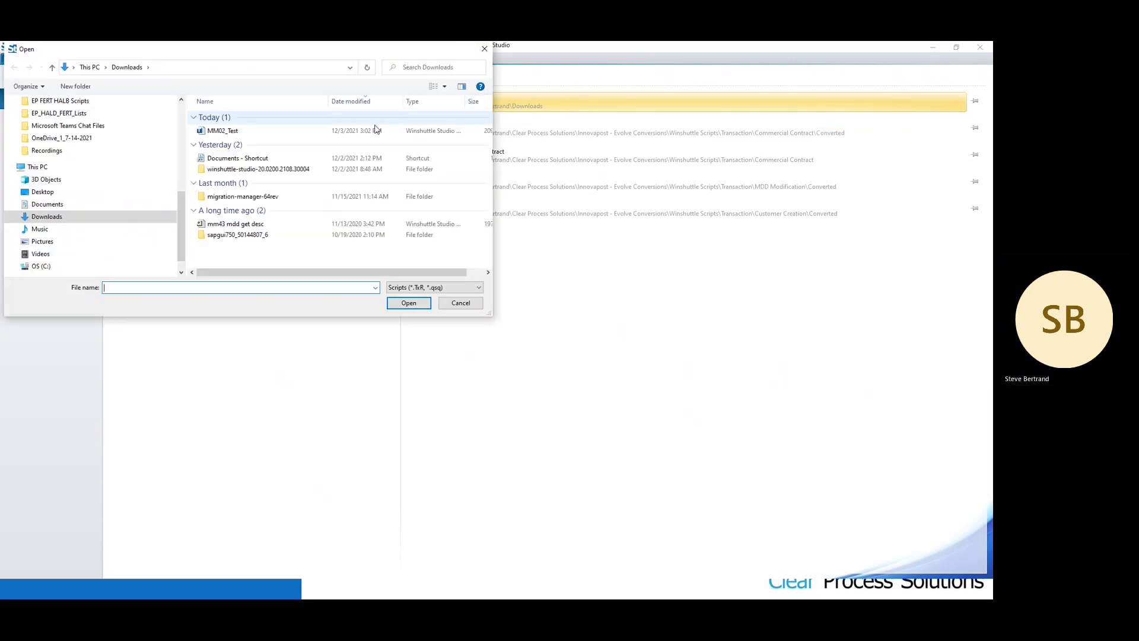
{"action": "left_click", "coordinate": [277, 132]}
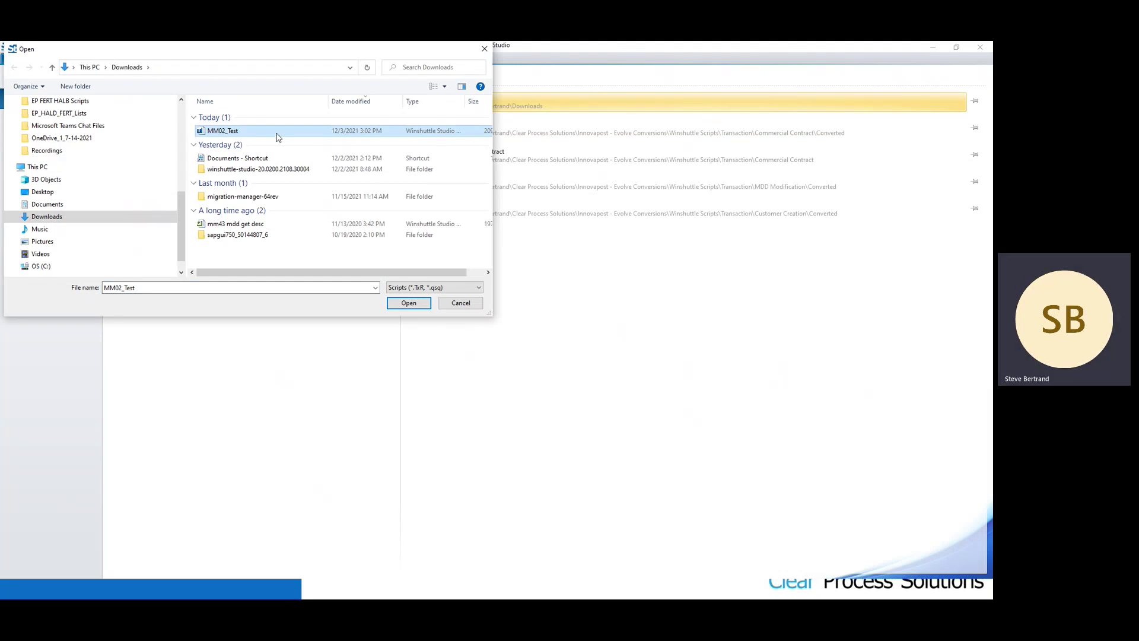
{"action": "left_click", "coordinate": [409, 303]}
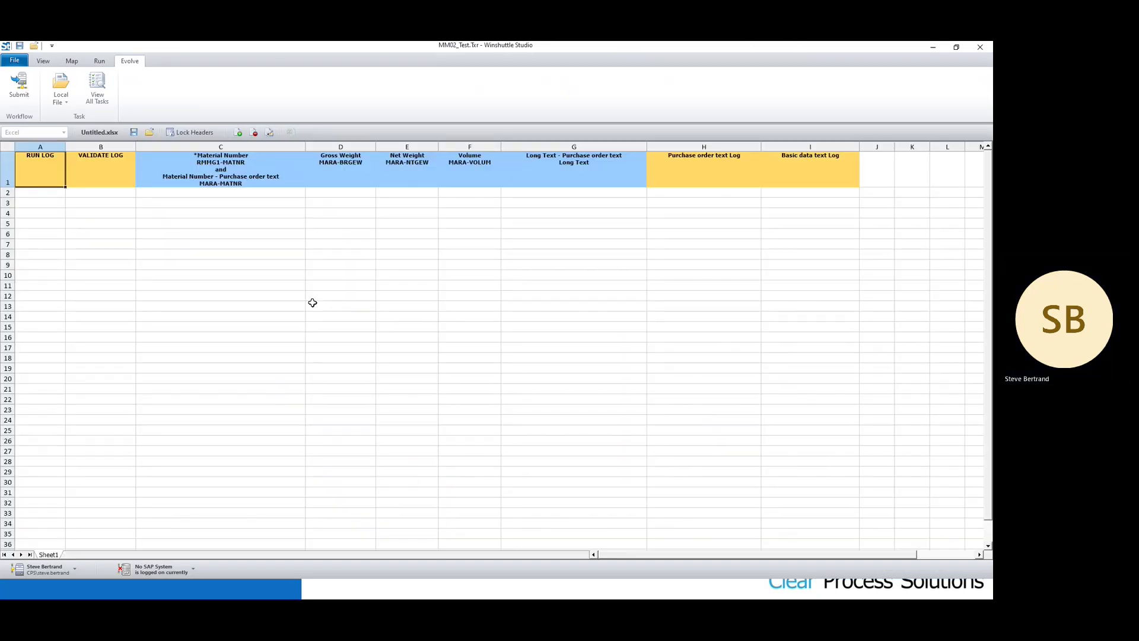
Step: On the Map tab, load Downloads\MM02_Test.xlsx as the data file without saving Untitled
{"action": "left_click", "coordinate": [79, 63]}
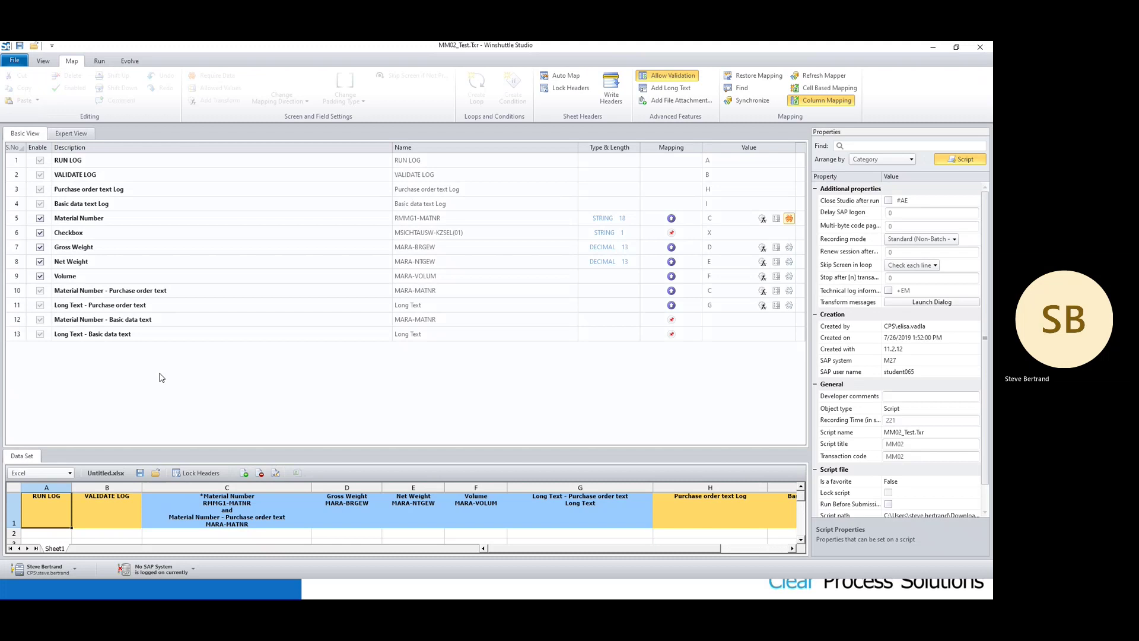
{"action": "left_click", "coordinate": [156, 473]}
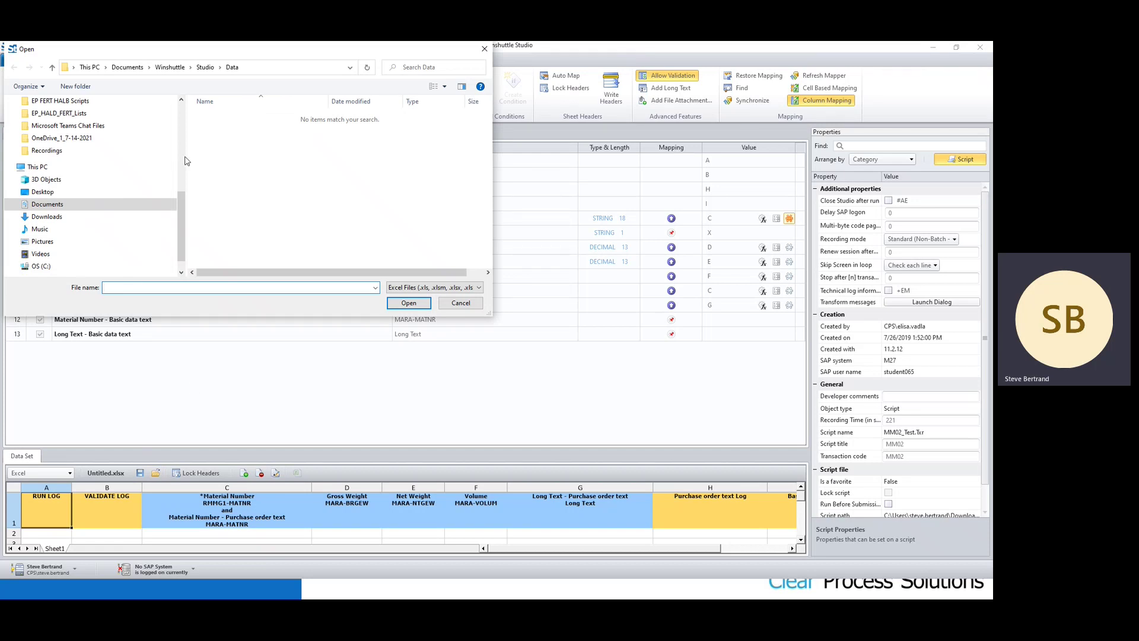
{"action": "scroll", "coordinate": [142, 152], "scroll_direction": "up", "scroll_amount": 10}
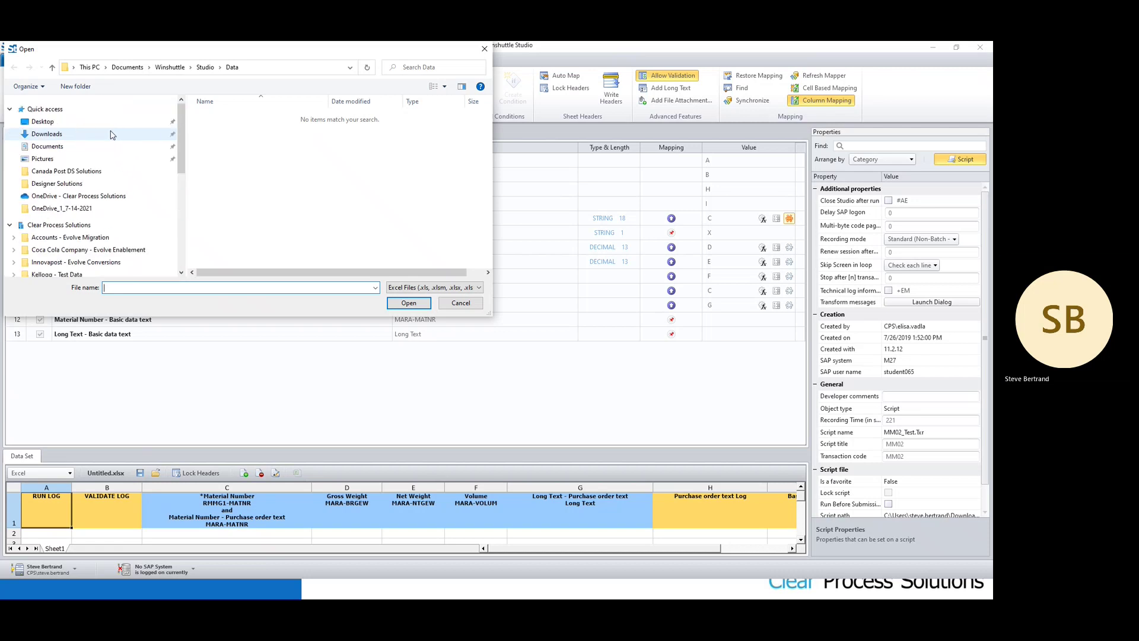
{"action": "left_click", "coordinate": [109, 134]}
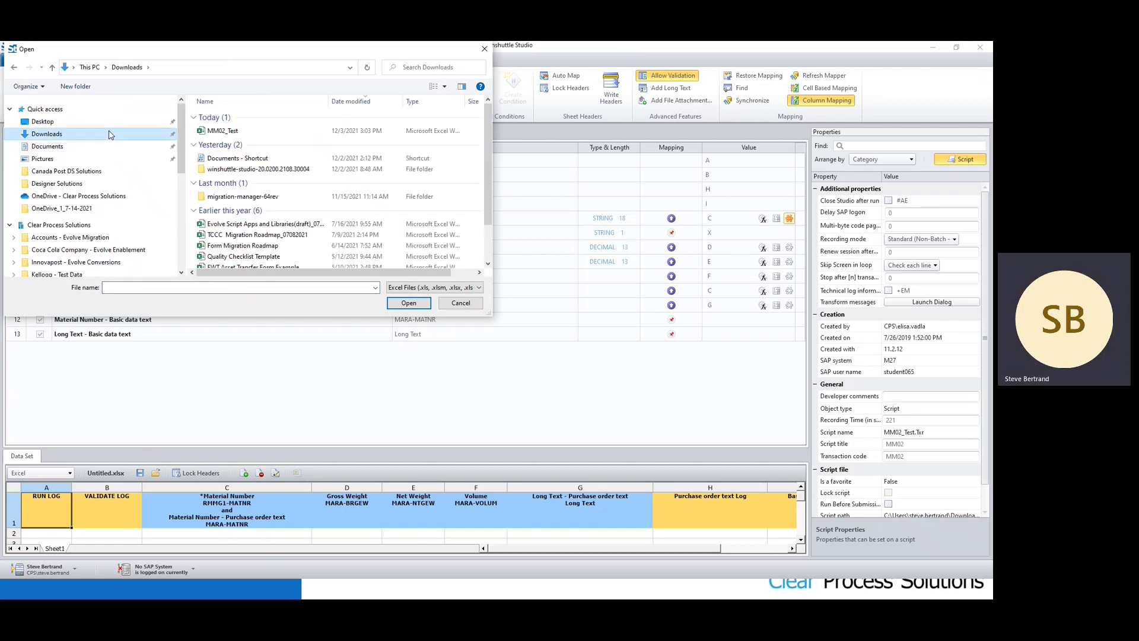
{"action": "left_click", "coordinate": [235, 130]}
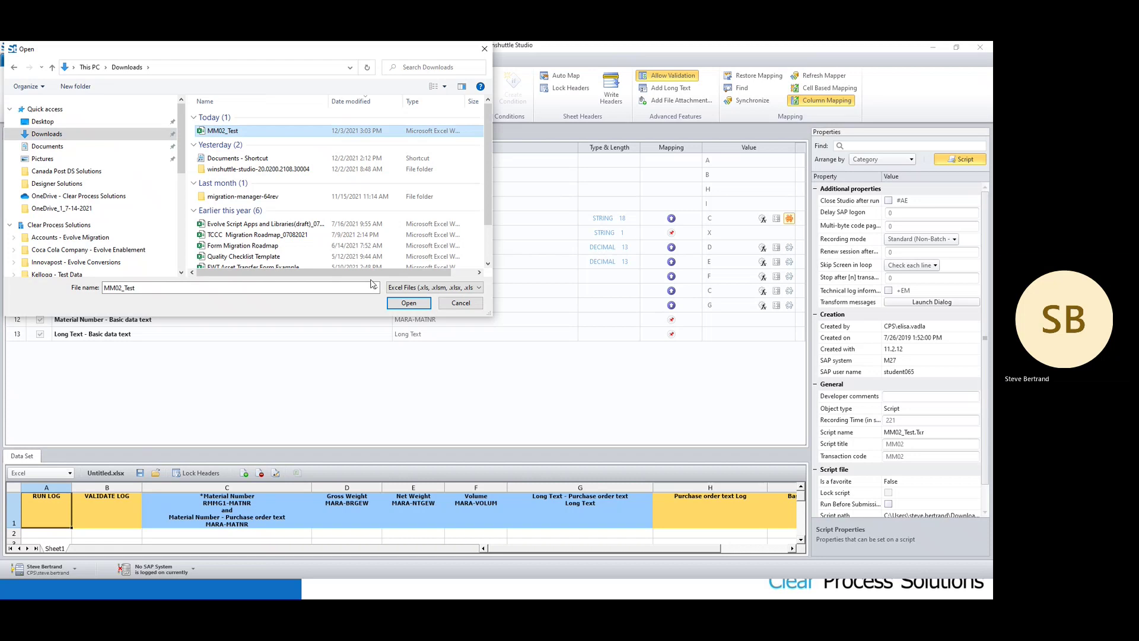
{"action": "left_click", "coordinate": [409, 303]}
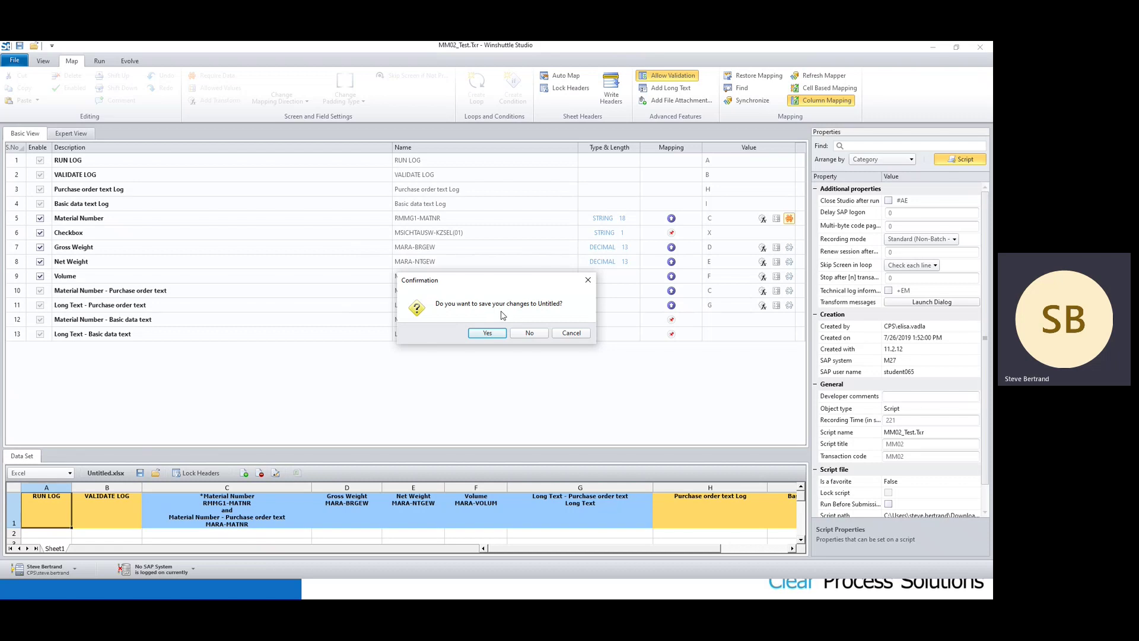
{"action": "left_click", "coordinate": [529, 333]}
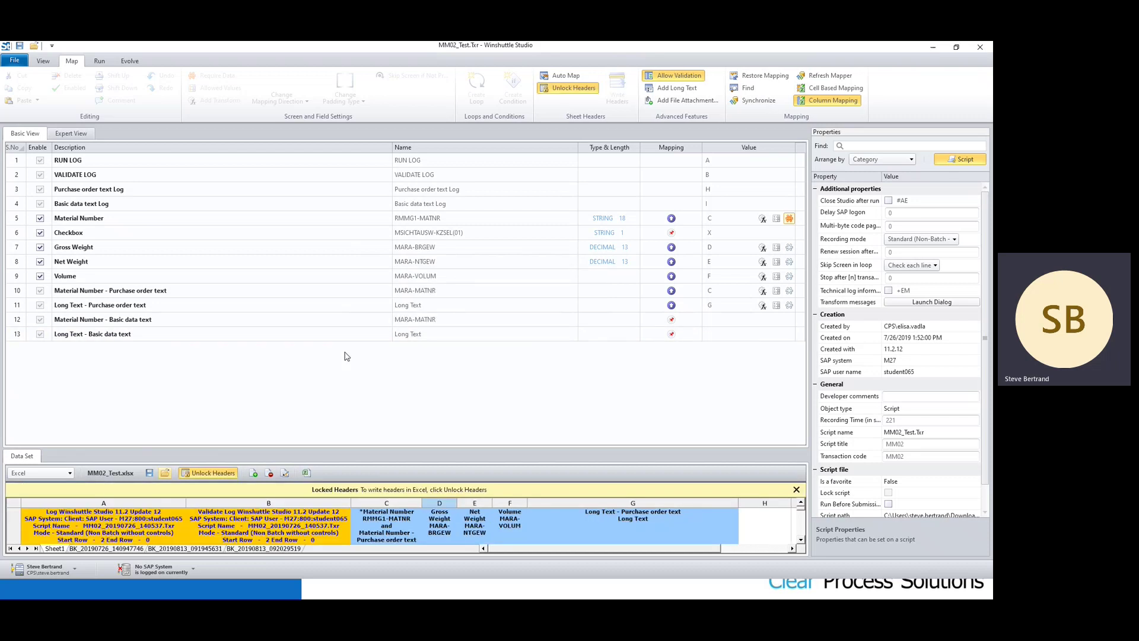
Step: Save MM02_Test as a script file in Transaction v11.0 or above format
{"action": "left_click", "coordinate": [15, 62]}
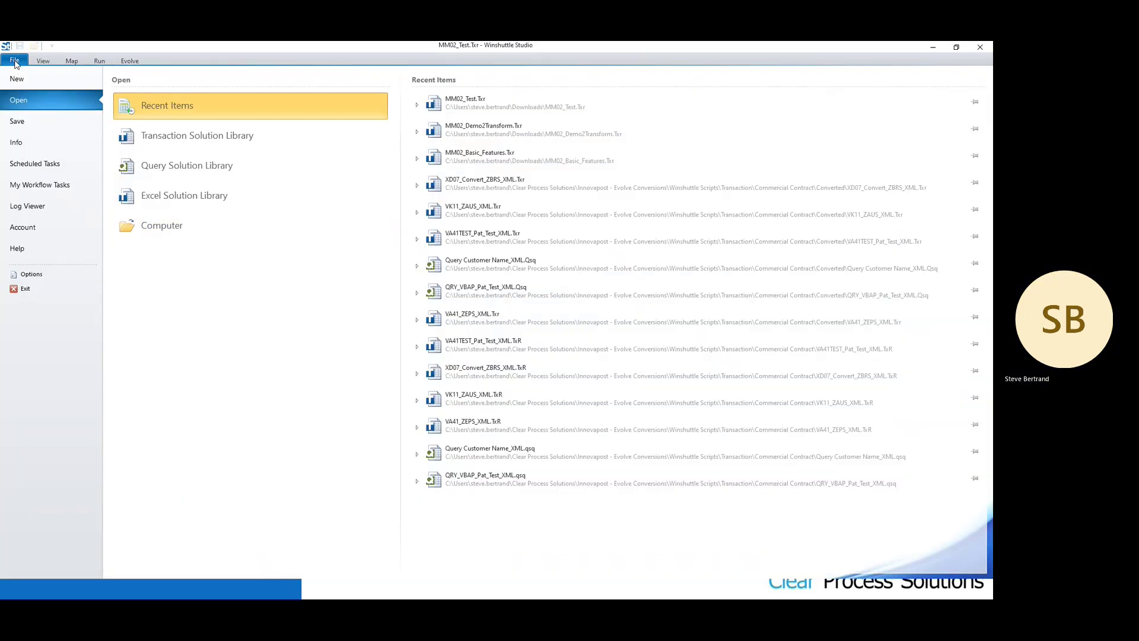
{"action": "left_click", "coordinate": [28, 120]}
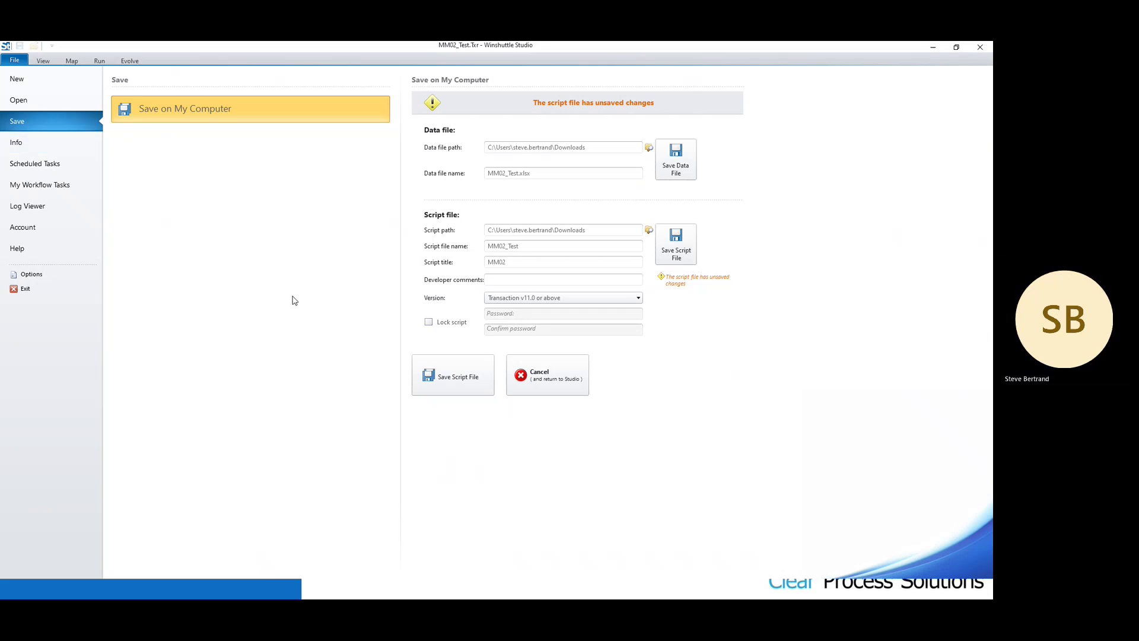
{"action": "left_click", "coordinate": [638, 300]}
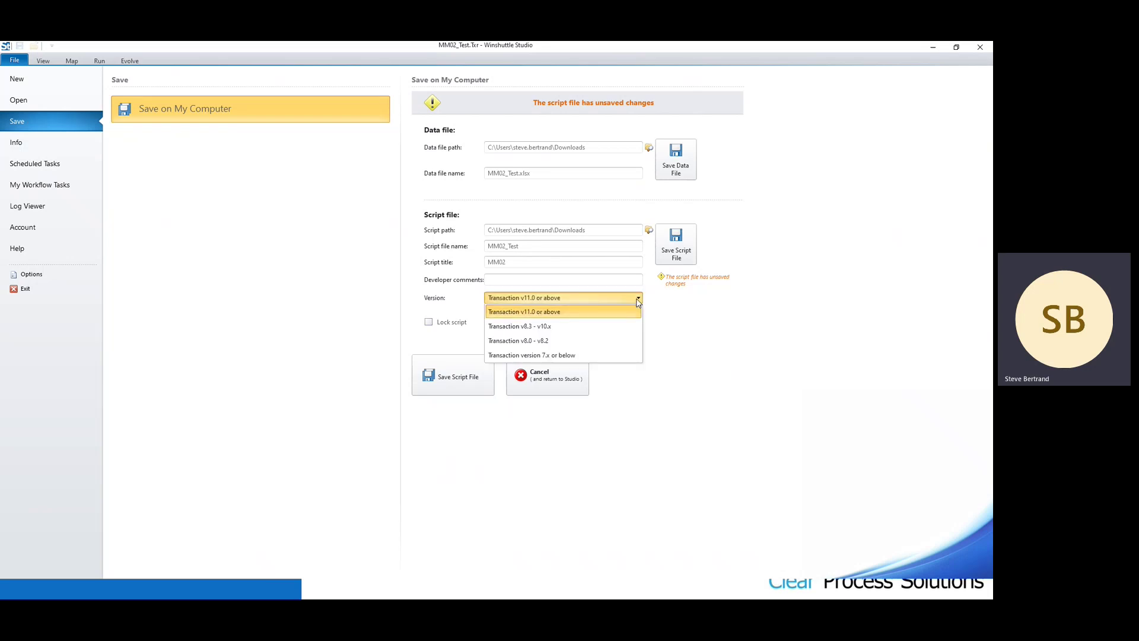
{"action": "left_click", "coordinate": [577, 319]}
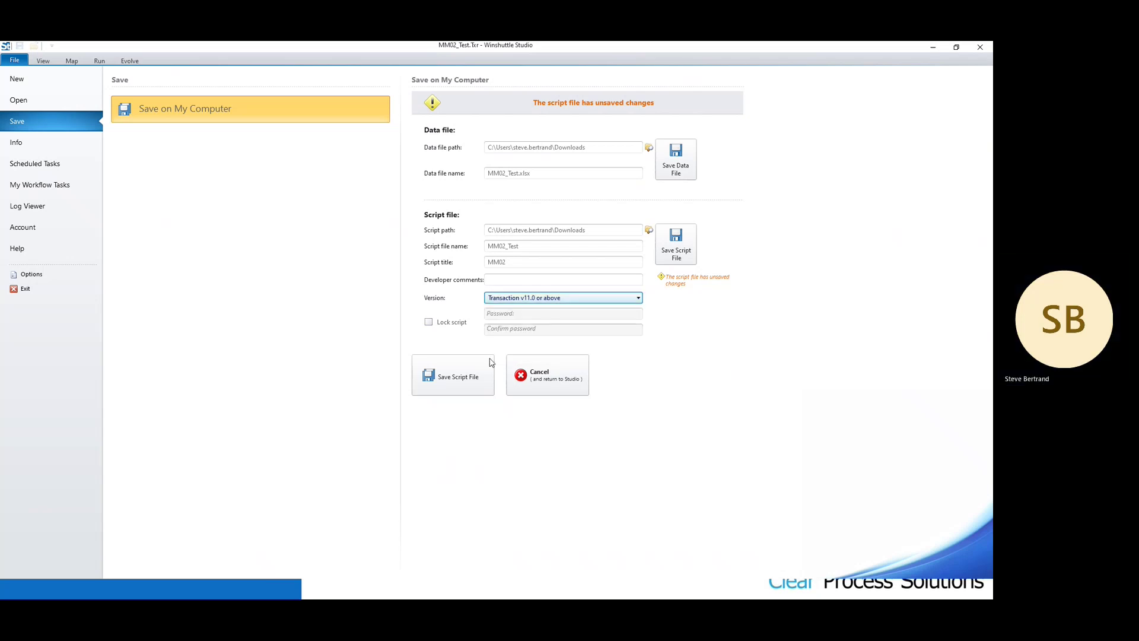
{"action": "left_click", "coordinate": [455, 377]}
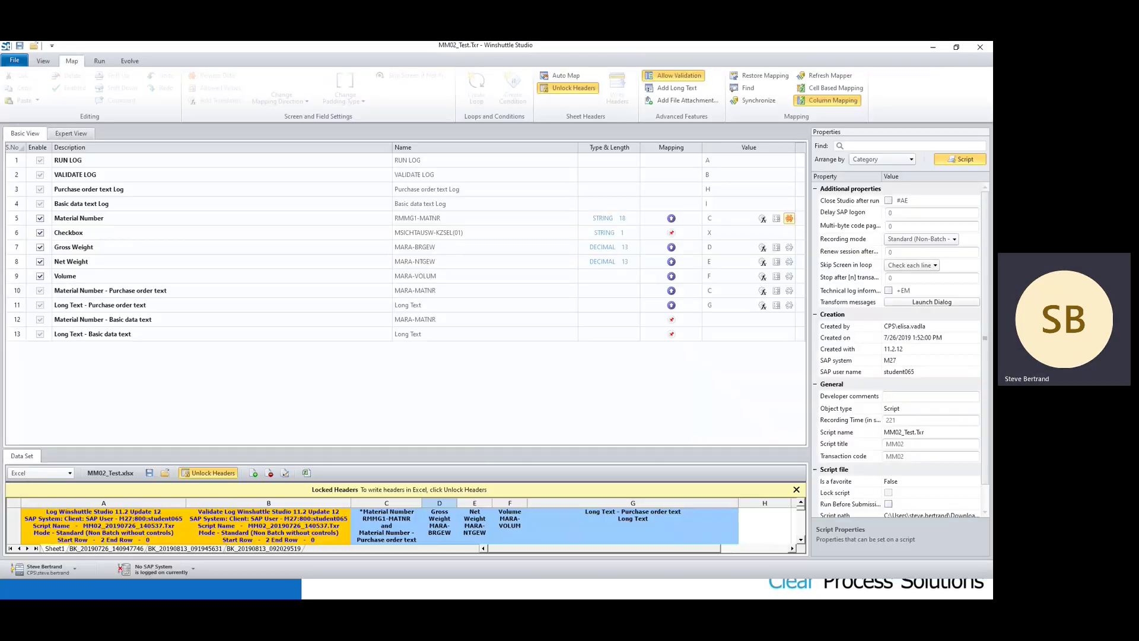
{"action": "left_click", "coordinate": [129, 61]}
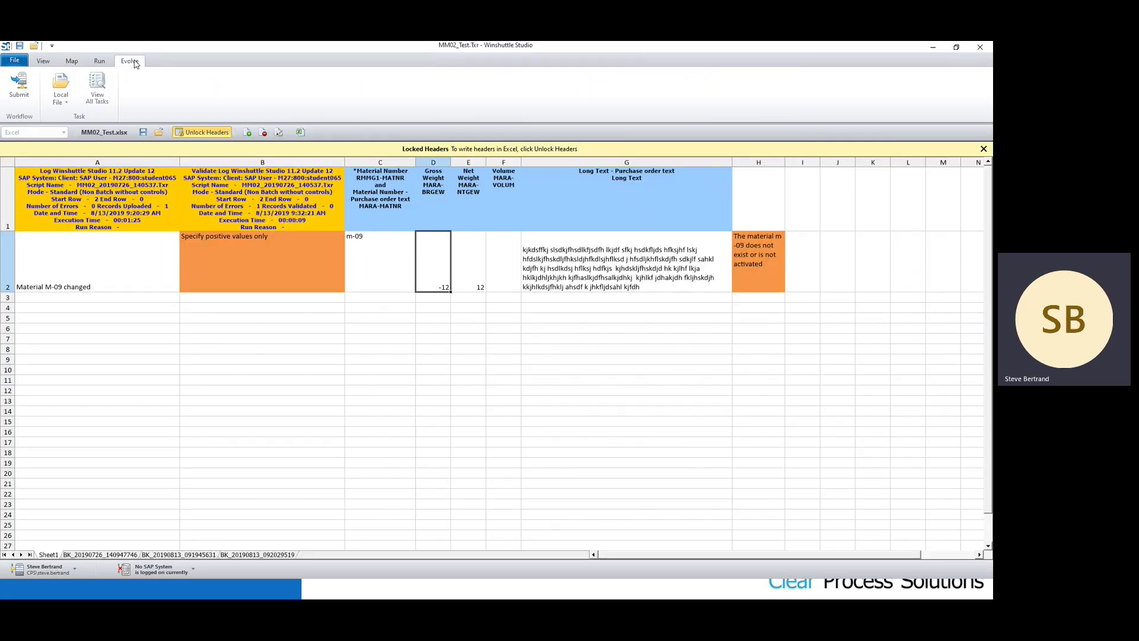
Step: Start the Evolve Submit Wizard and accept MM02_Test's script information
{"action": "left_click", "coordinate": [19, 89]}
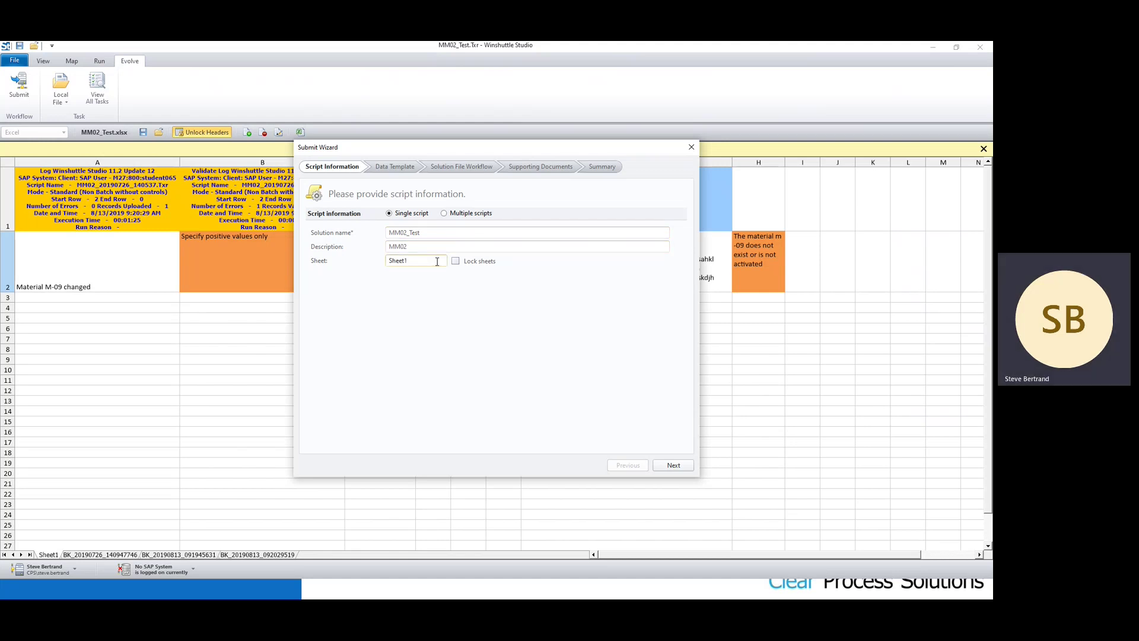
{"action": "left_click", "coordinate": [674, 464]}
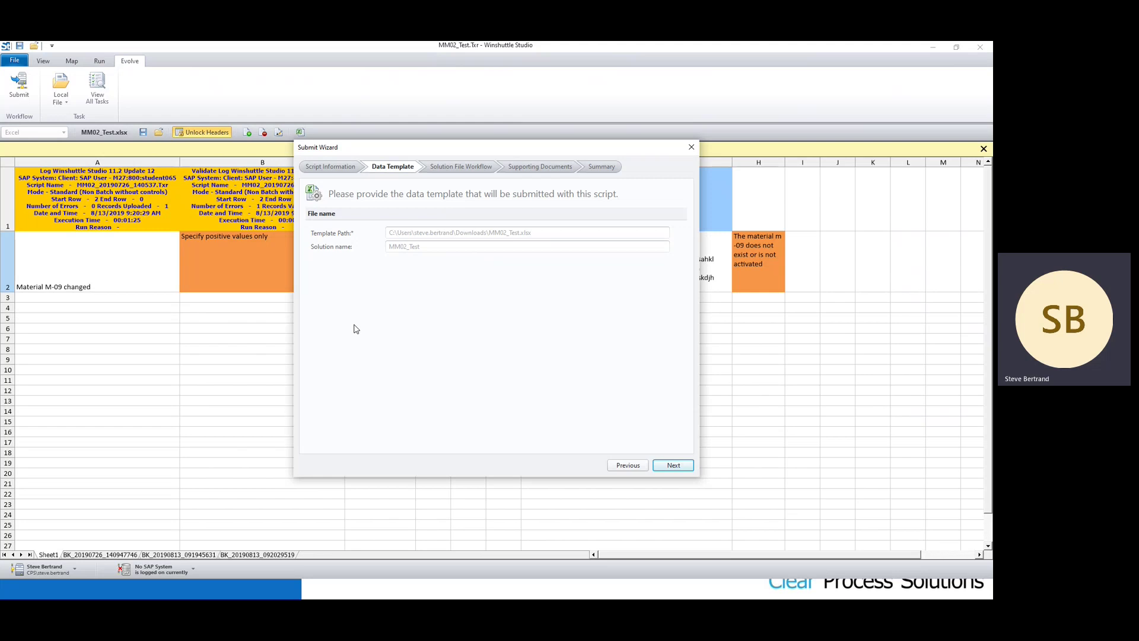
Step: Accept the data template, then set No Data Review Process, destination Transactions, and the current reviewer
{"action": "left_click", "coordinate": [669, 466]}
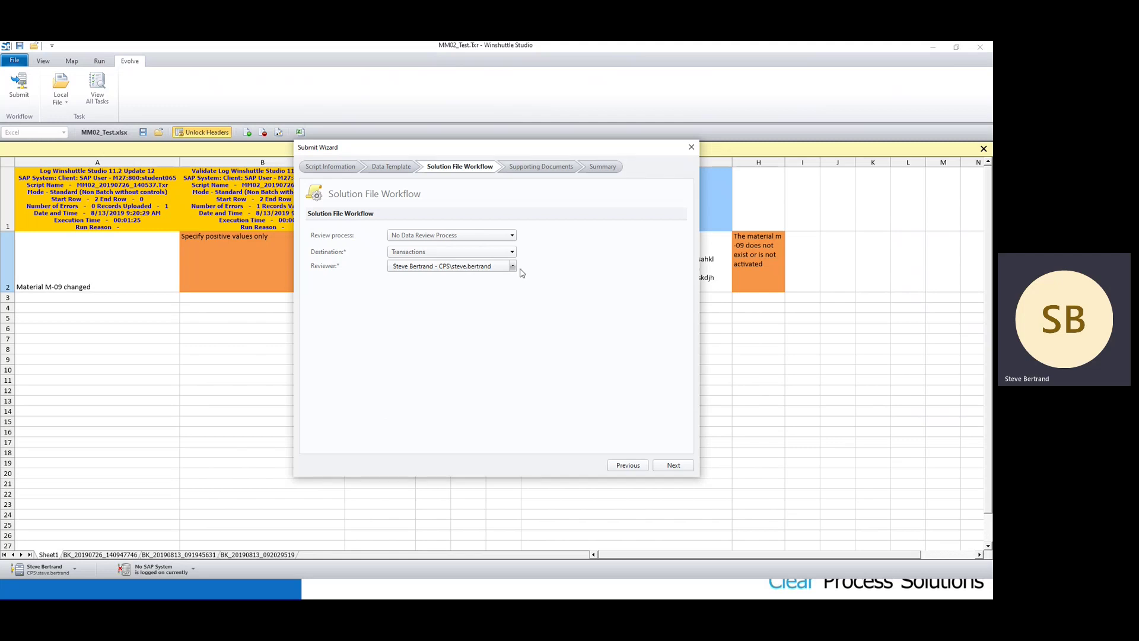
{"action": "left_click", "coordinate": [513, 236]}
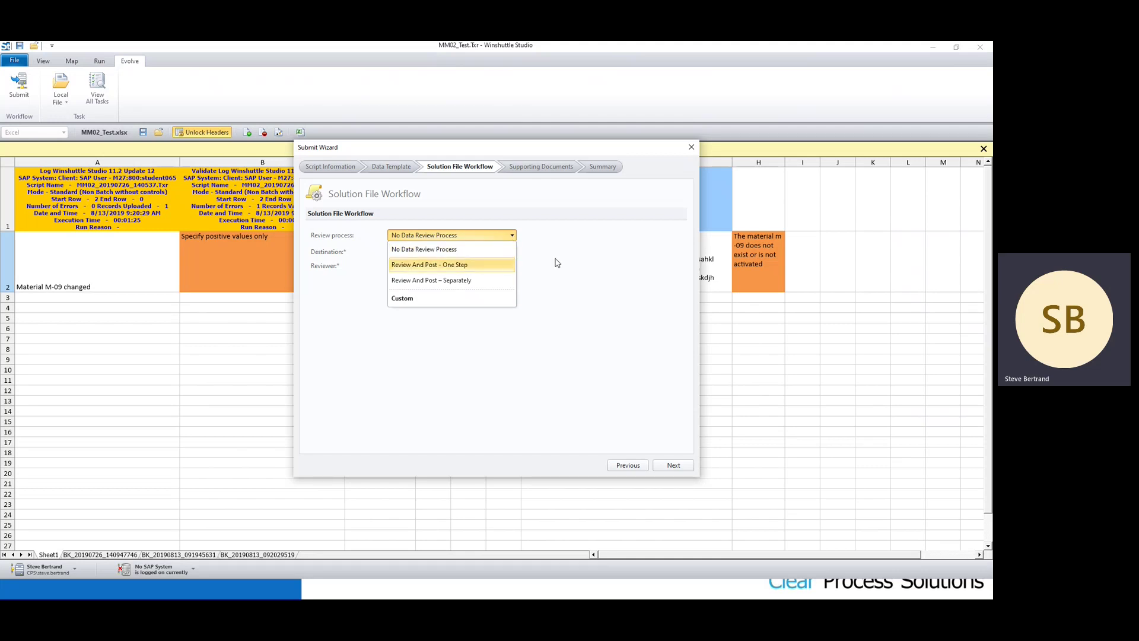
{"action": "left_click", "coordinate": [580, 264]}
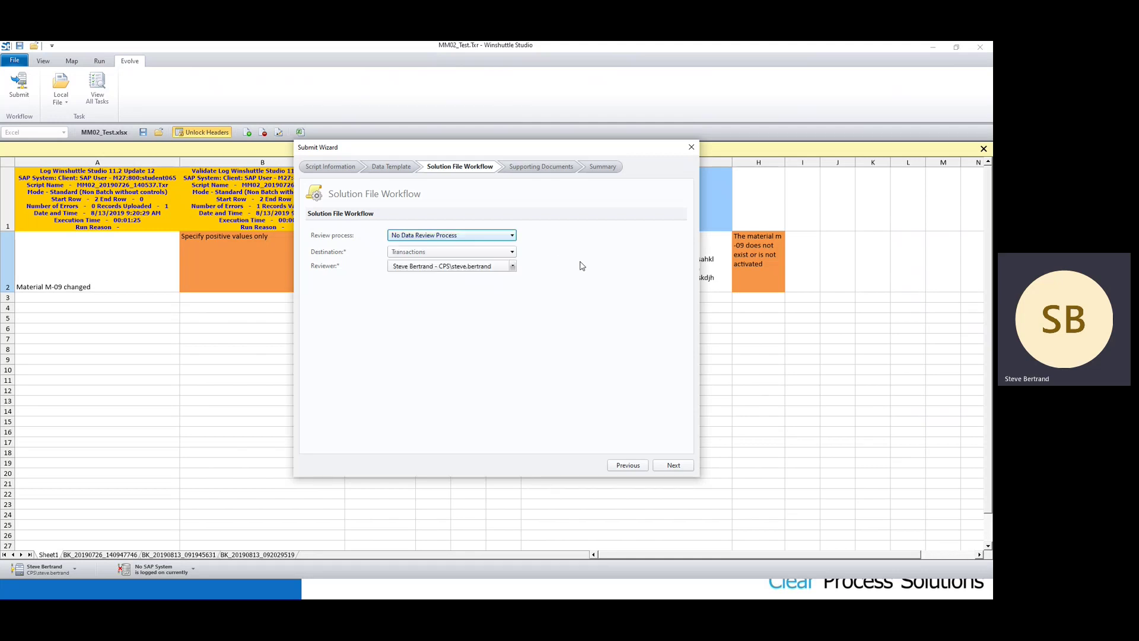
{"action": "left_click", "coordinate": [513, 252]}
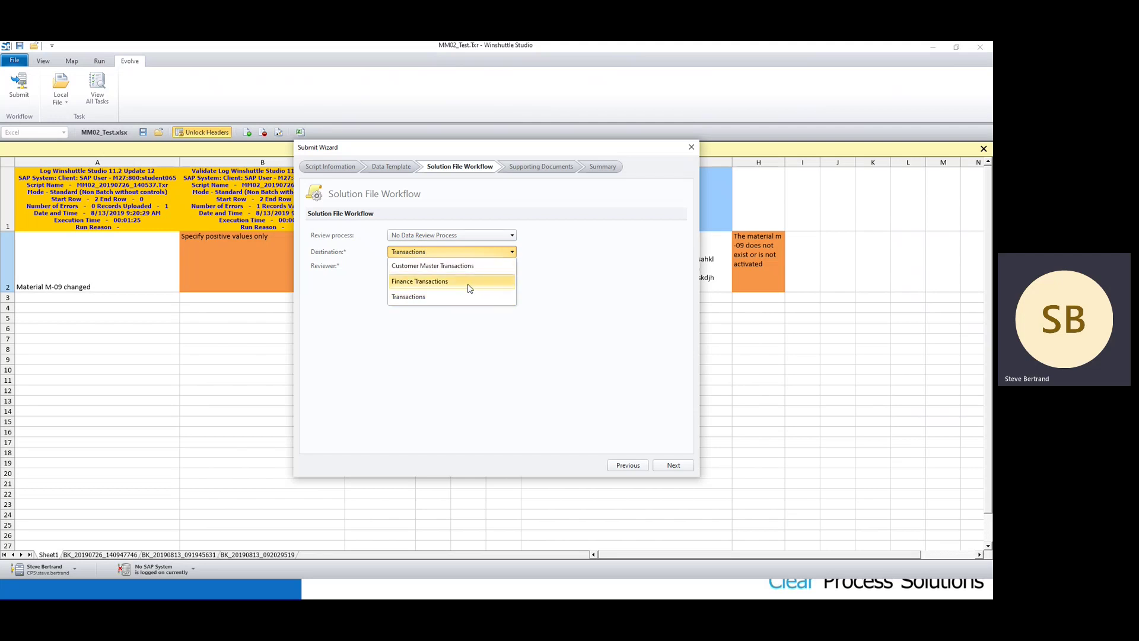
{"action": "left_click", "coordinate": [455, 298]}
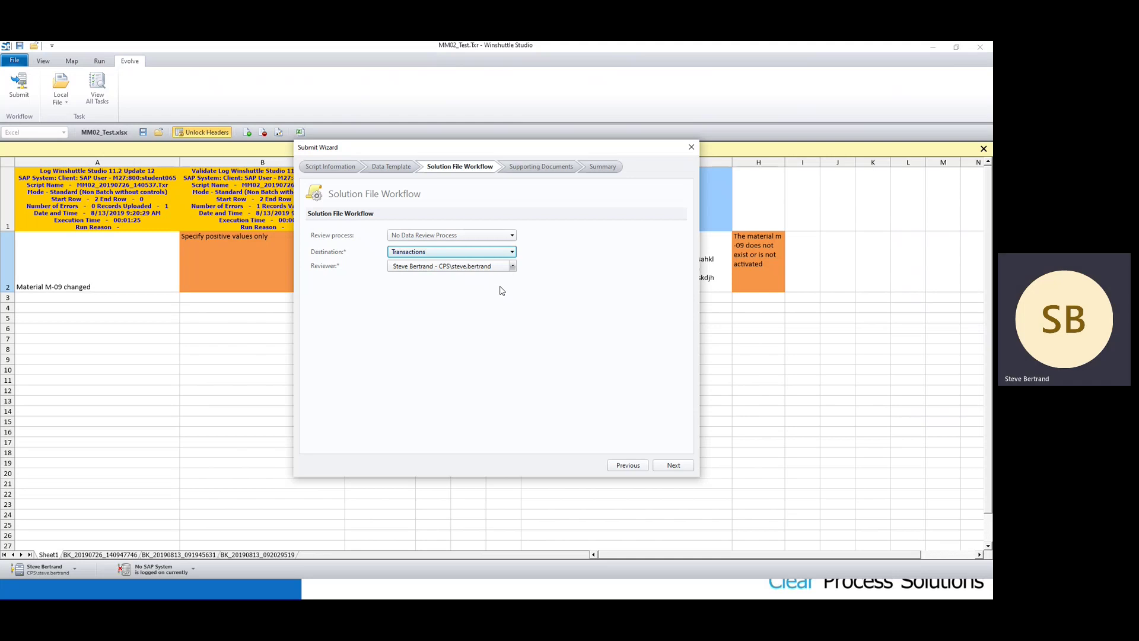
{"action": "left_click", "coordinate": [512, 267]}
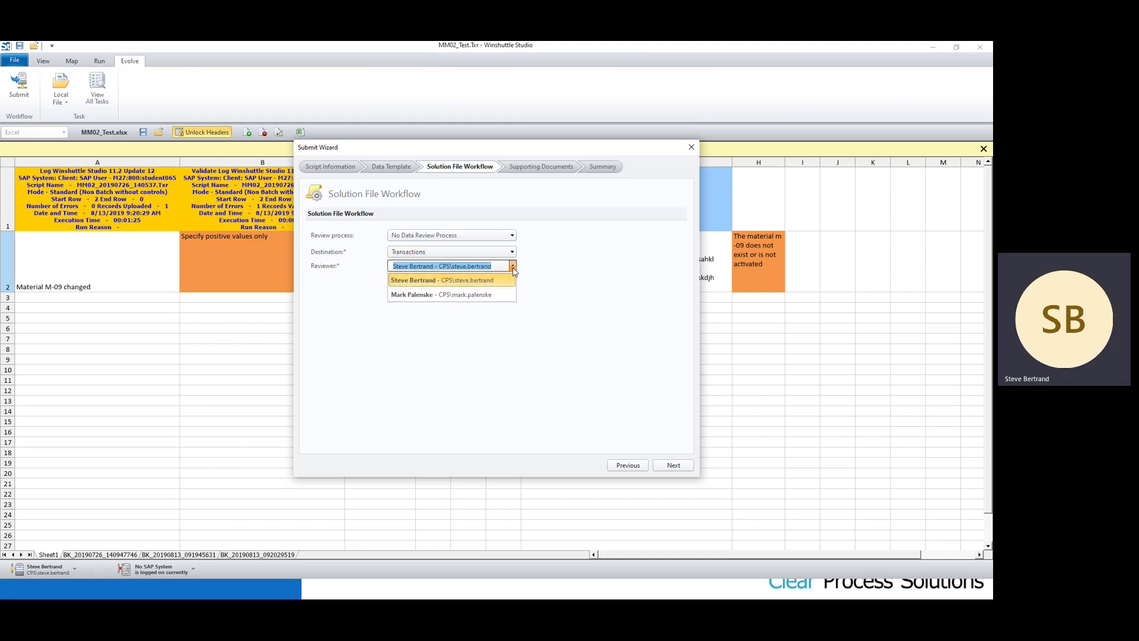
{"action": "left_click", "coordinate": [556, 272]}
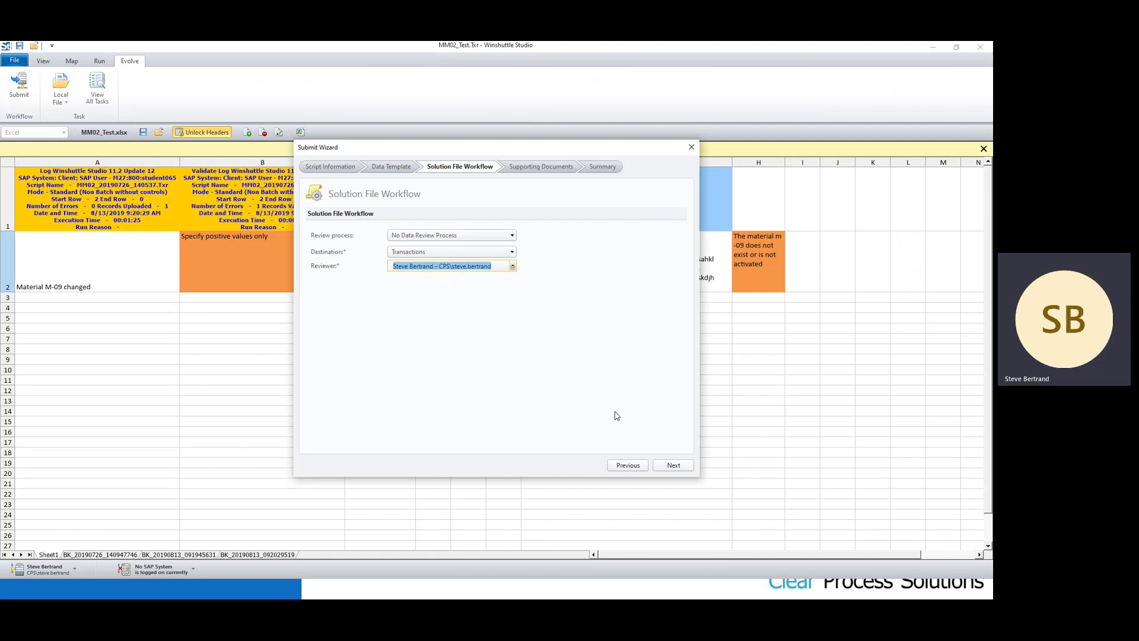
Step: Skip supporting documents, submit MM02_Test from the Summary page, and dismiss the success message
{"action": "left_click", "coordinate": [675, 466]}
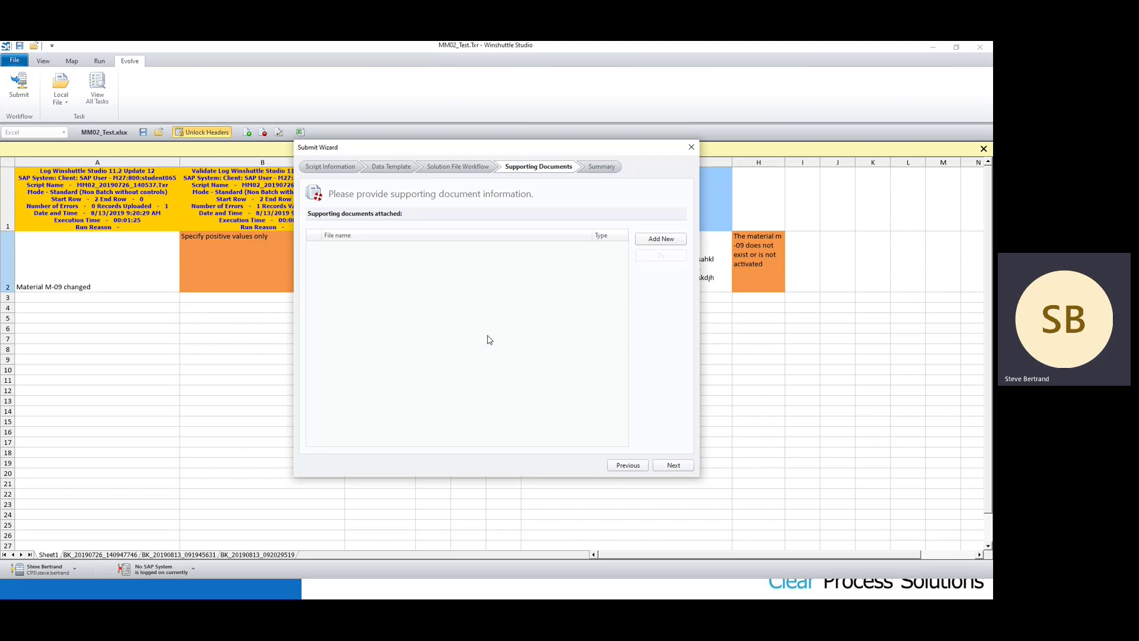
{"action": "left_click", "coordinate": [675, 465]}
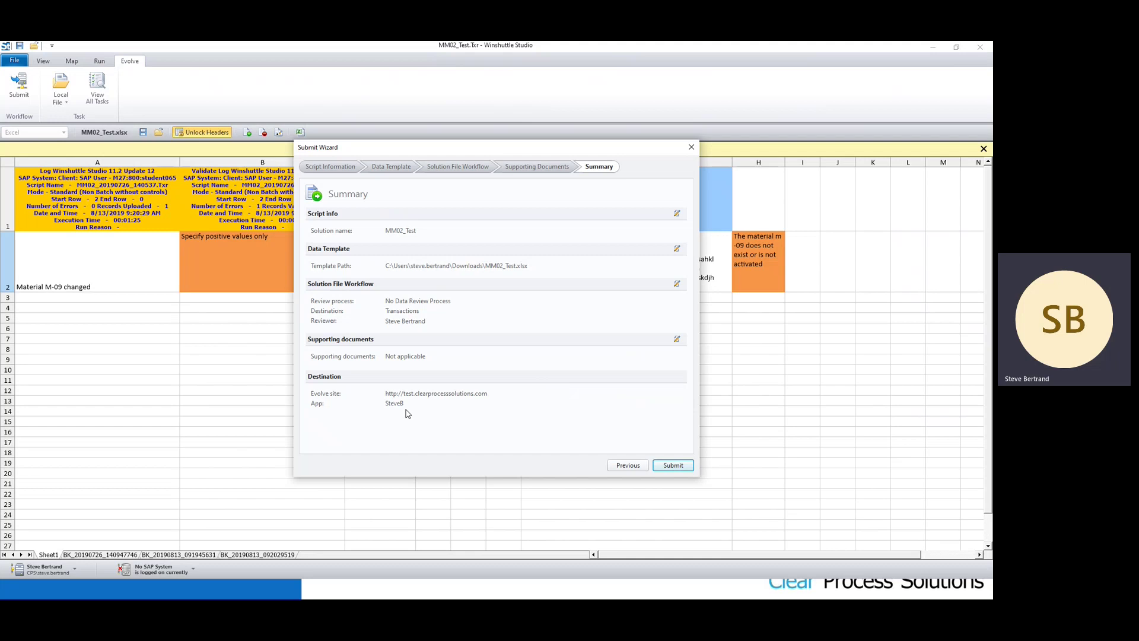
{"action": "left_click", "coordinate": [682, 468]}
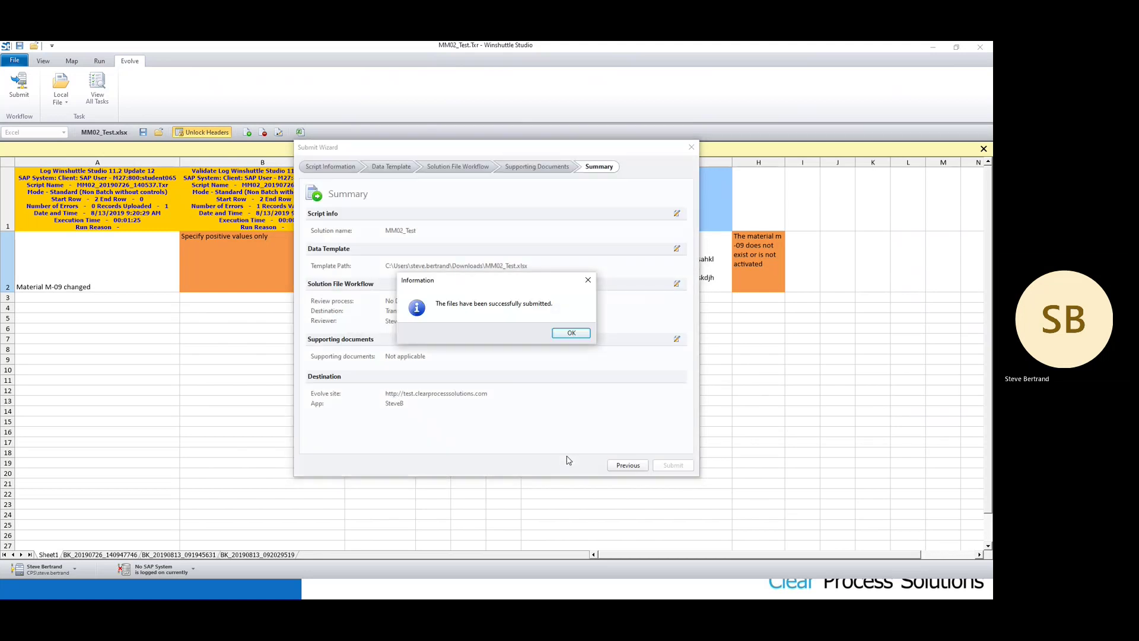
{"action": "left_click", "coordinate": [573, 335]}
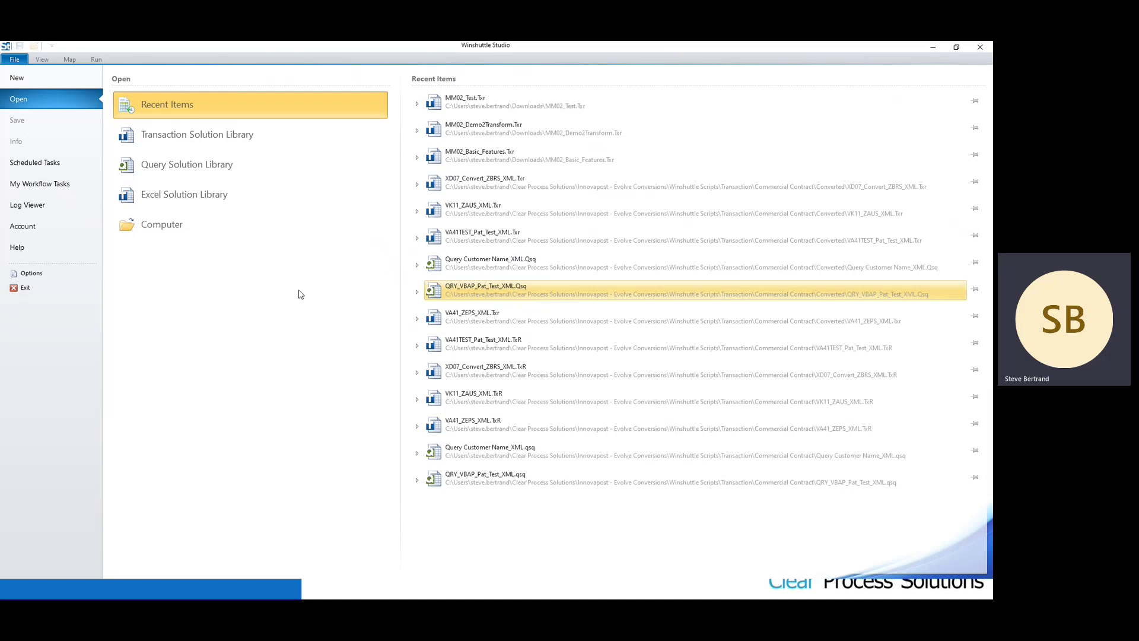
Step: From My Workflow Tasks, approve the MM02_Test Solution Review task with the comment 'Test'
{"action": "left_click", "coordinate": [41, 185]}
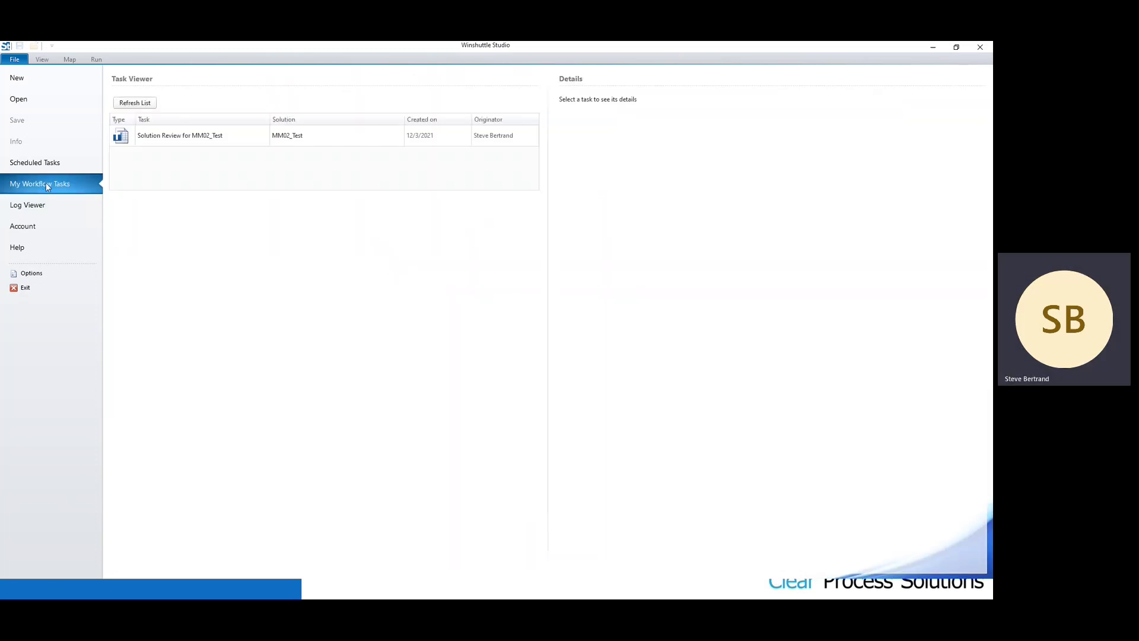
{"action": "left_click", "coordinate": [192, 138]}
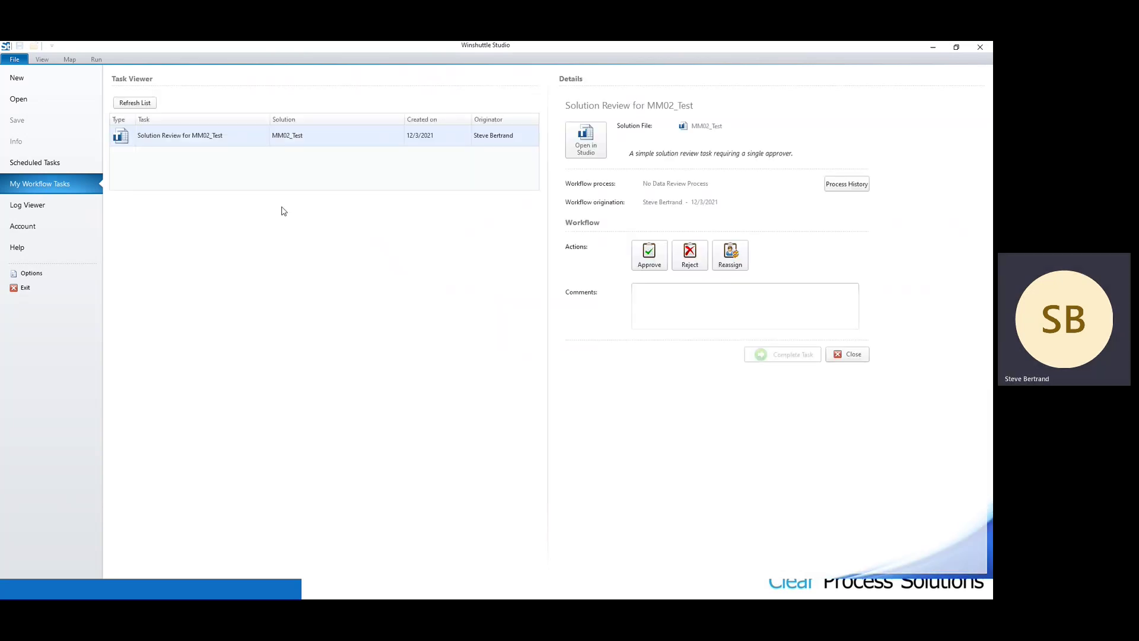
{"action": "left_click", "coordinate": [649, 258]}
{"action": "left_click", "coordinate": [667, 286]}
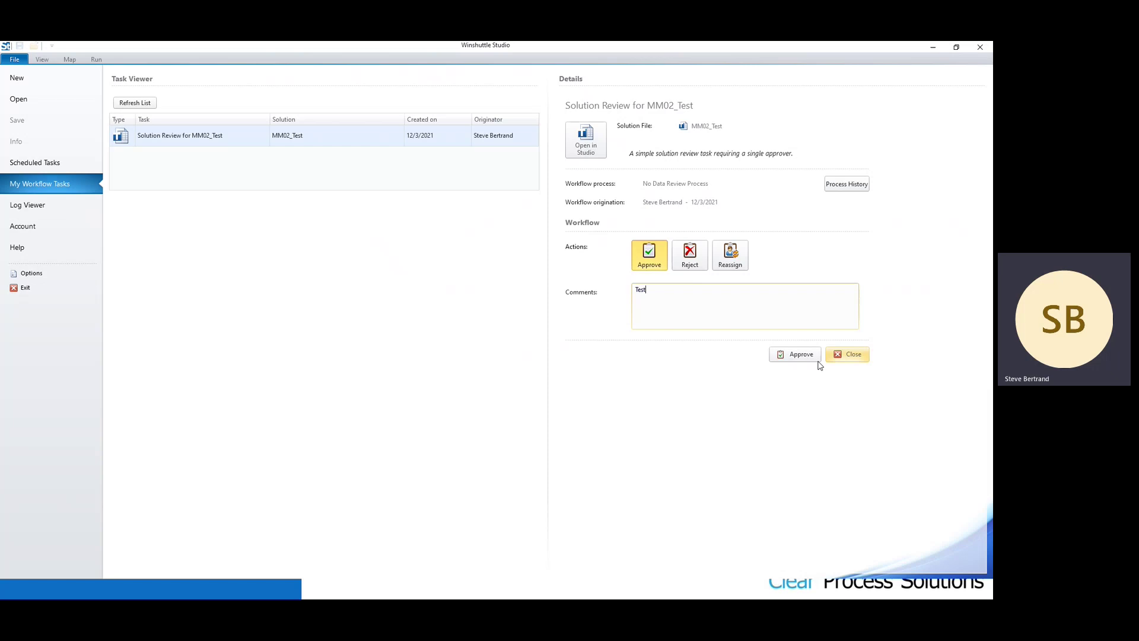
{"action": "left_click", "coordinate": [795, 355]}
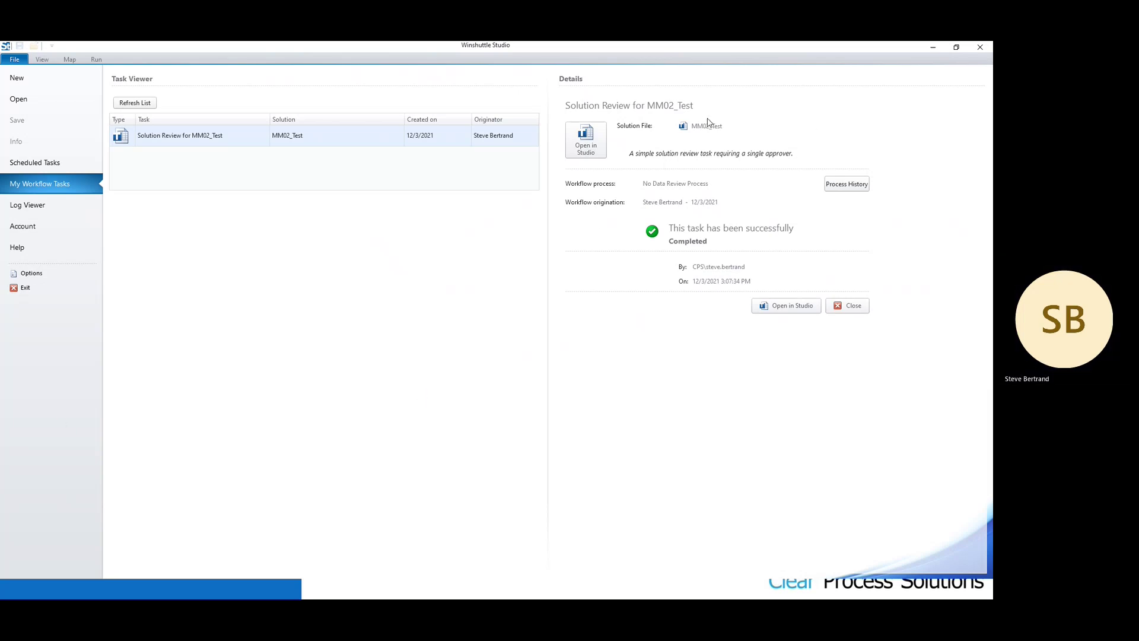
Step: Switch to the Evolve browser tab and list the Transactions solutions, showing MM02_Test as Production
{"action": "left_click", "coordinate": [933, 48]}
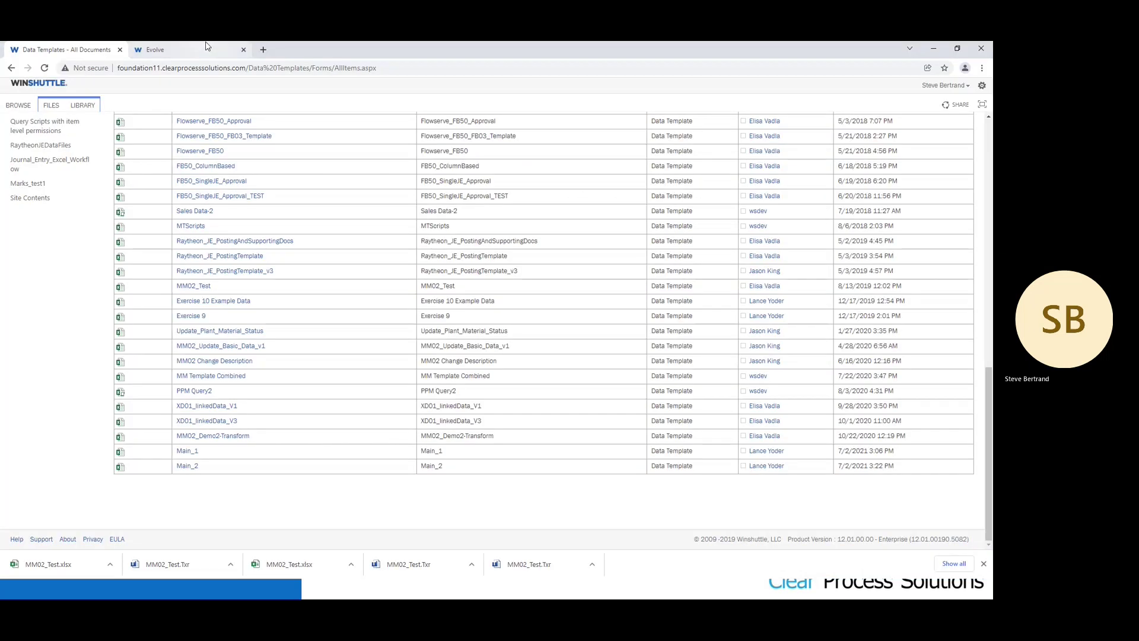
{"action": "left_click", "coordinate": [198, 50]}
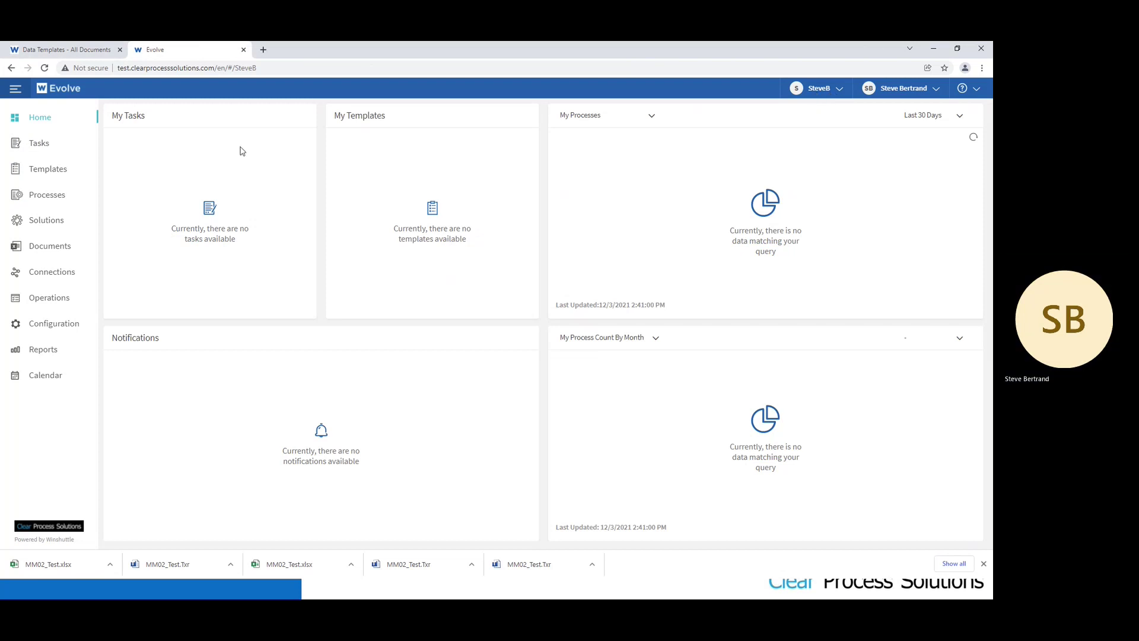
{"action": "left_click", "coordinate": [47, 221]}
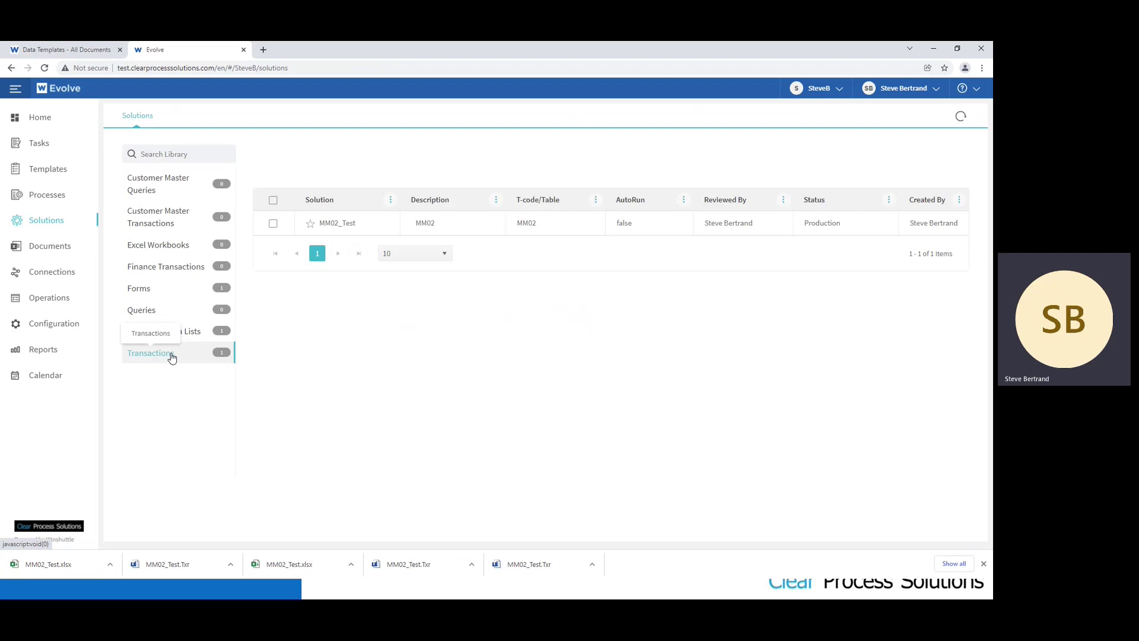
{"action": "left_click", "coordinate": [193, 288]}
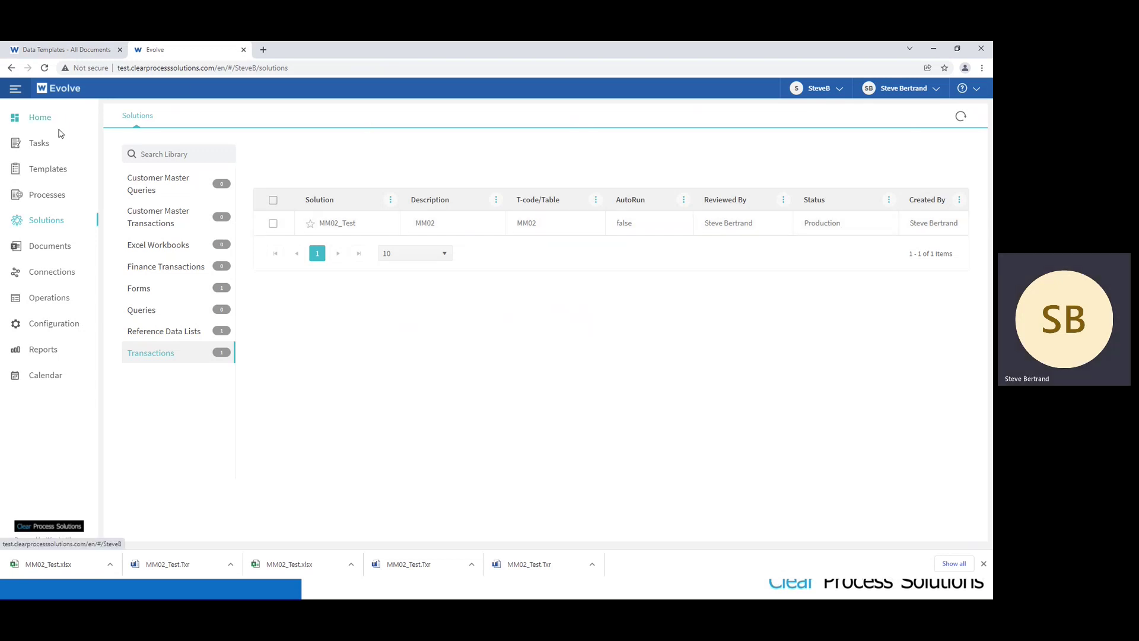
Step: Show the Excel templates in Evolve to find the MM02_Test Transactions template beside LstCorporateGroup
{"action": "left_click", "coordinate": [55, 172]}
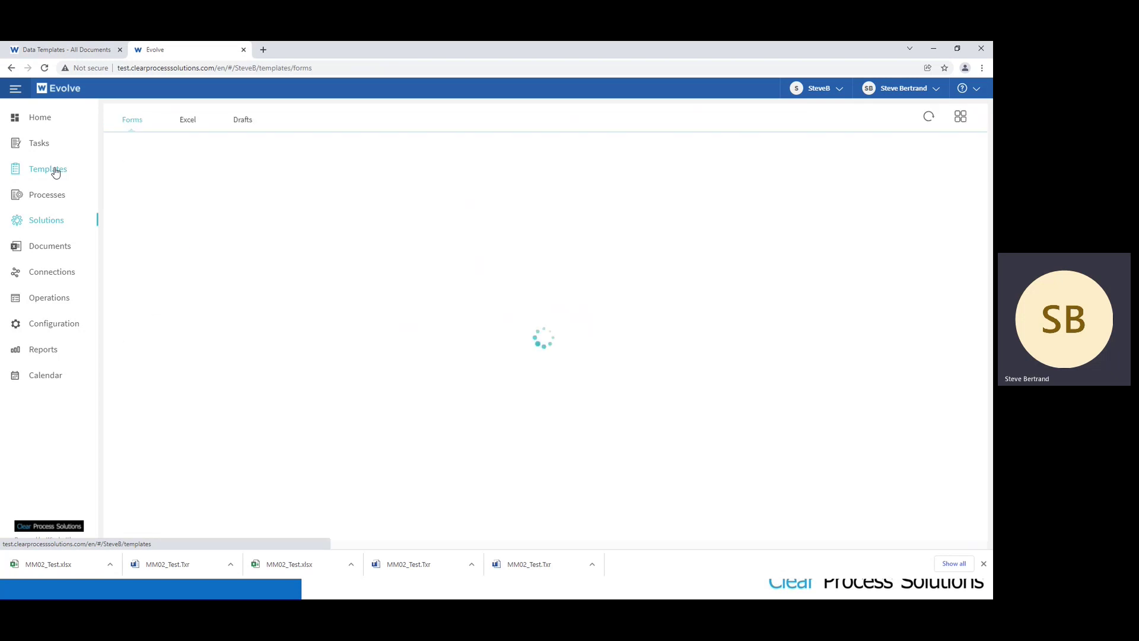
{"action": "left_click", "coordinate": [186, 120]}
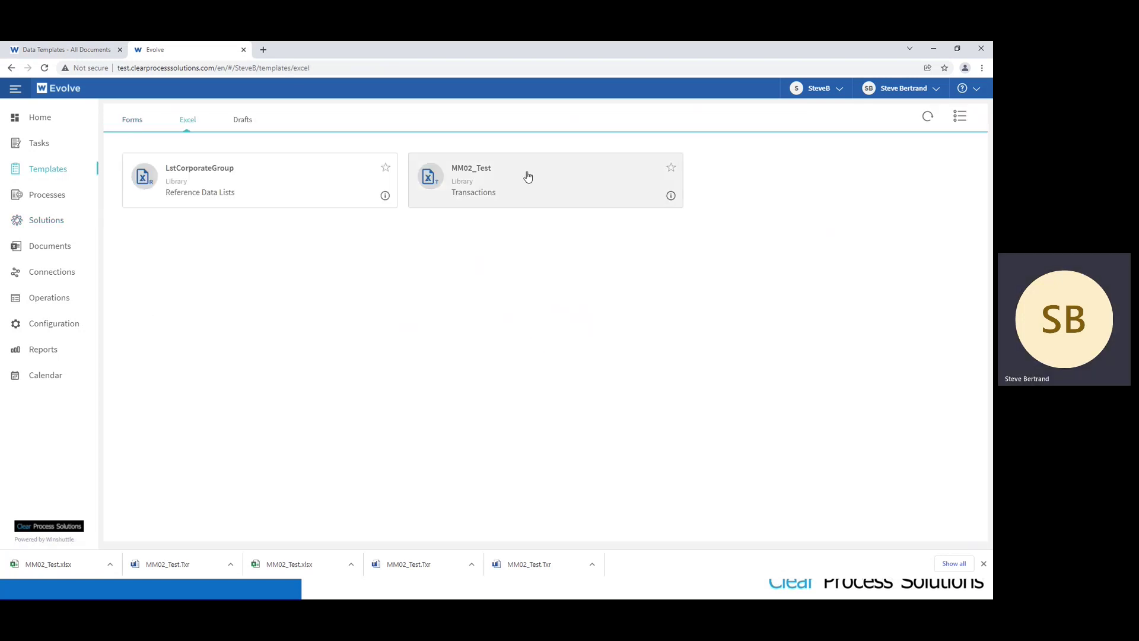